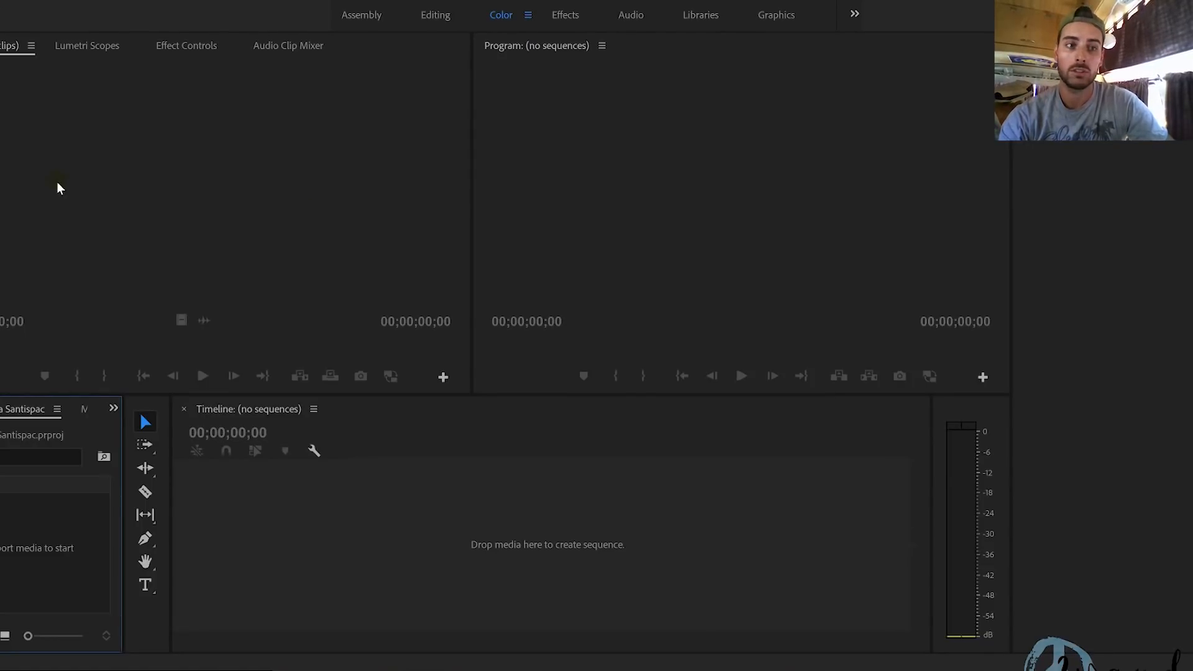
Switch to the Assembly workspace and import the "video tutorial" folder from Videos into the project
left_click(381, 14)
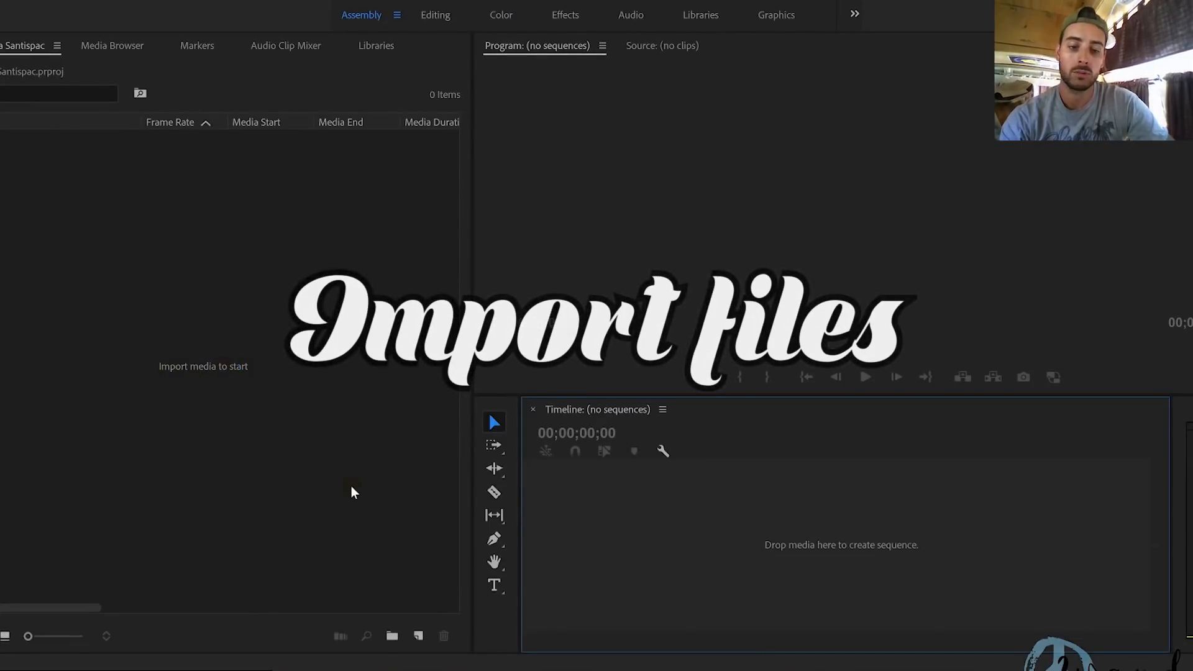
left_click(379, 668)
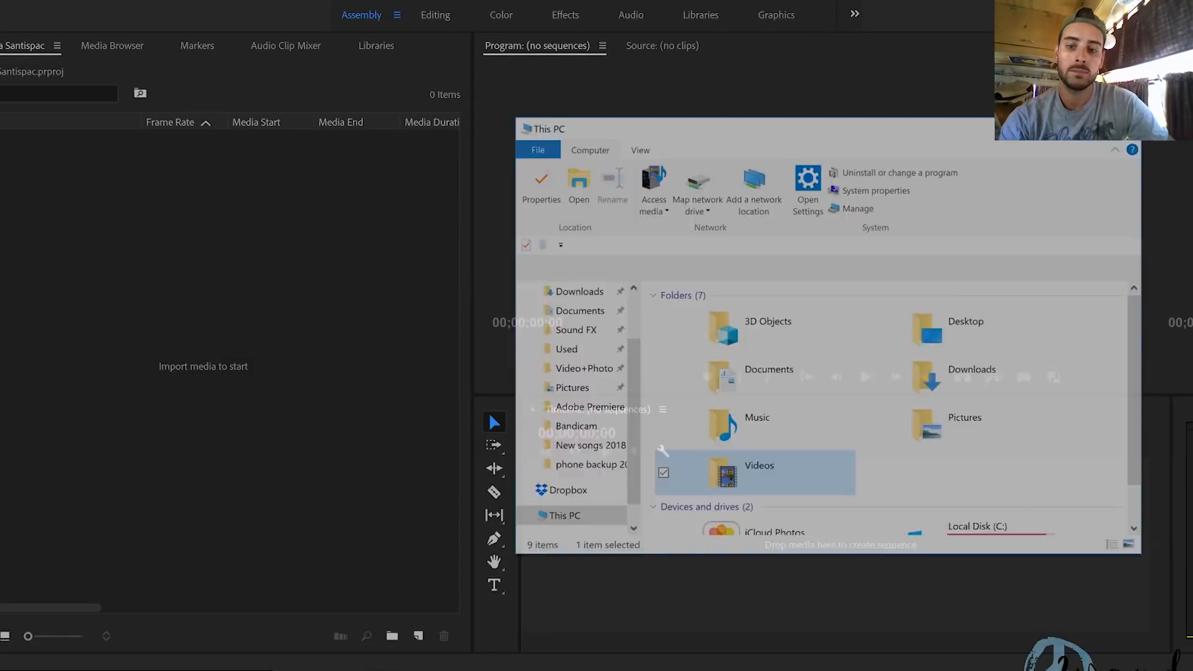
double_click(796, 442)
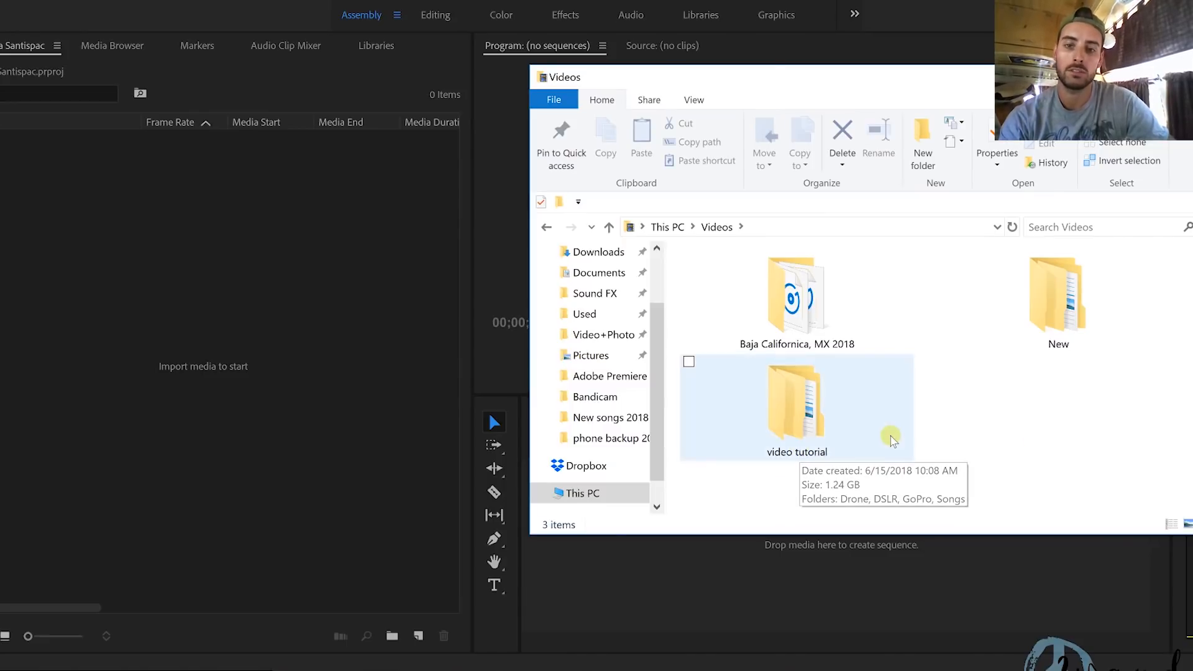
left_click(784, 414)
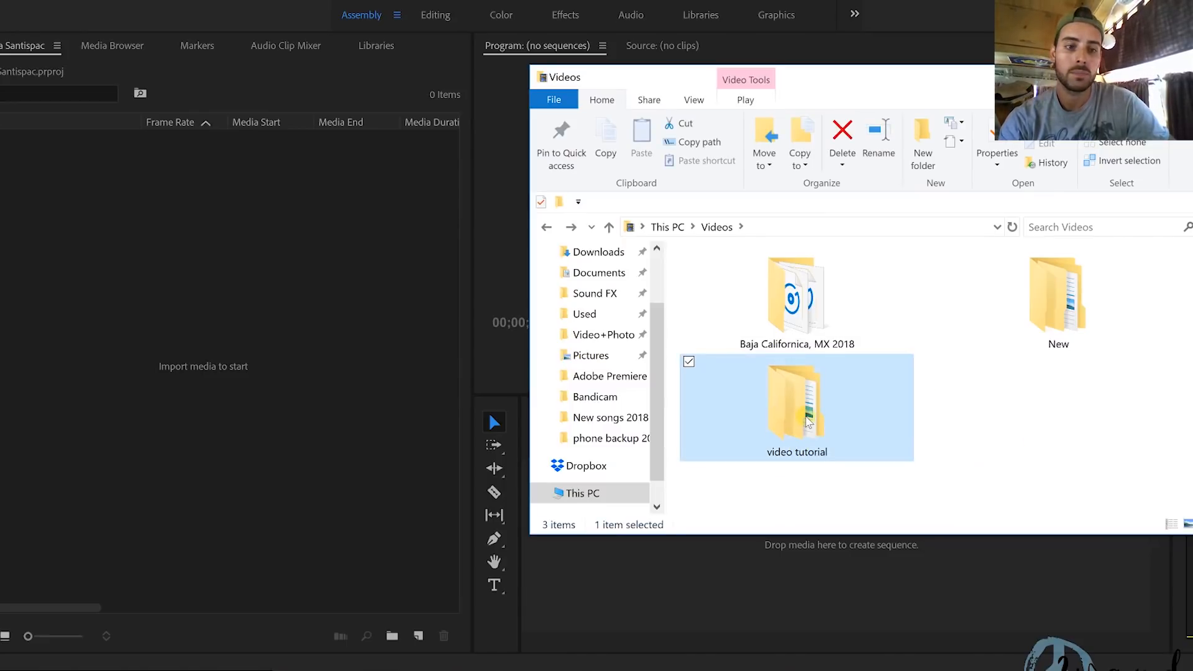
left_click_drag(807, 420, 134, 258)
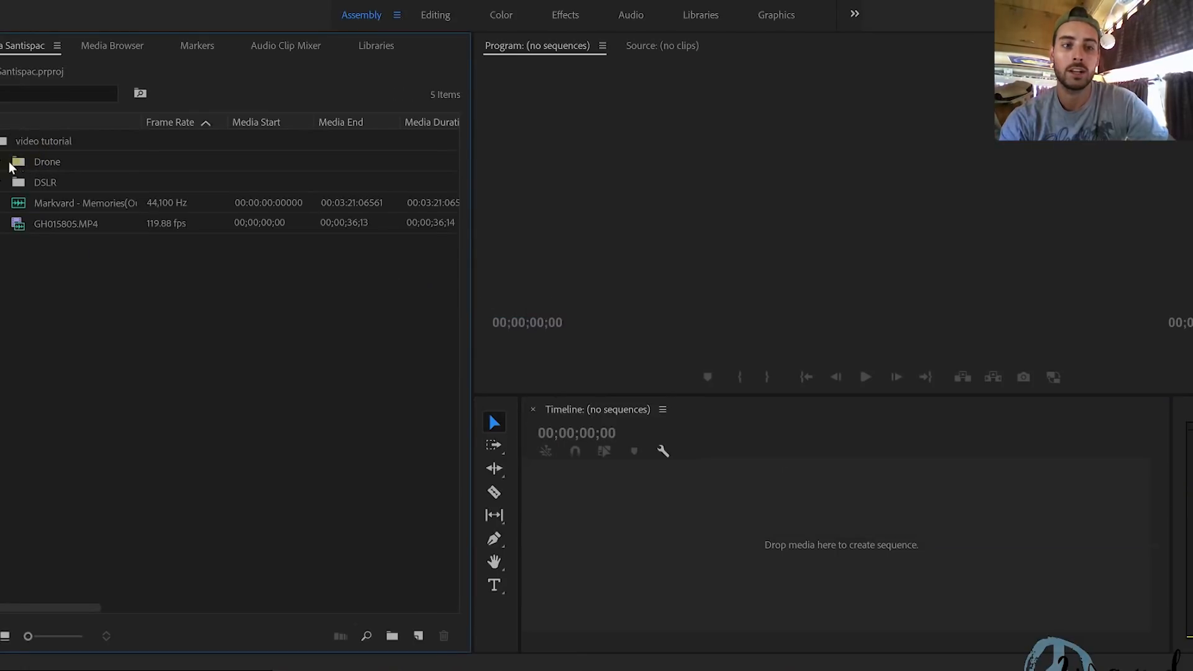
Create a sequence from the "video tutorial" bin by placing all of its media on the empty timeline
left_click(53, 225)
left_click(52, 207)
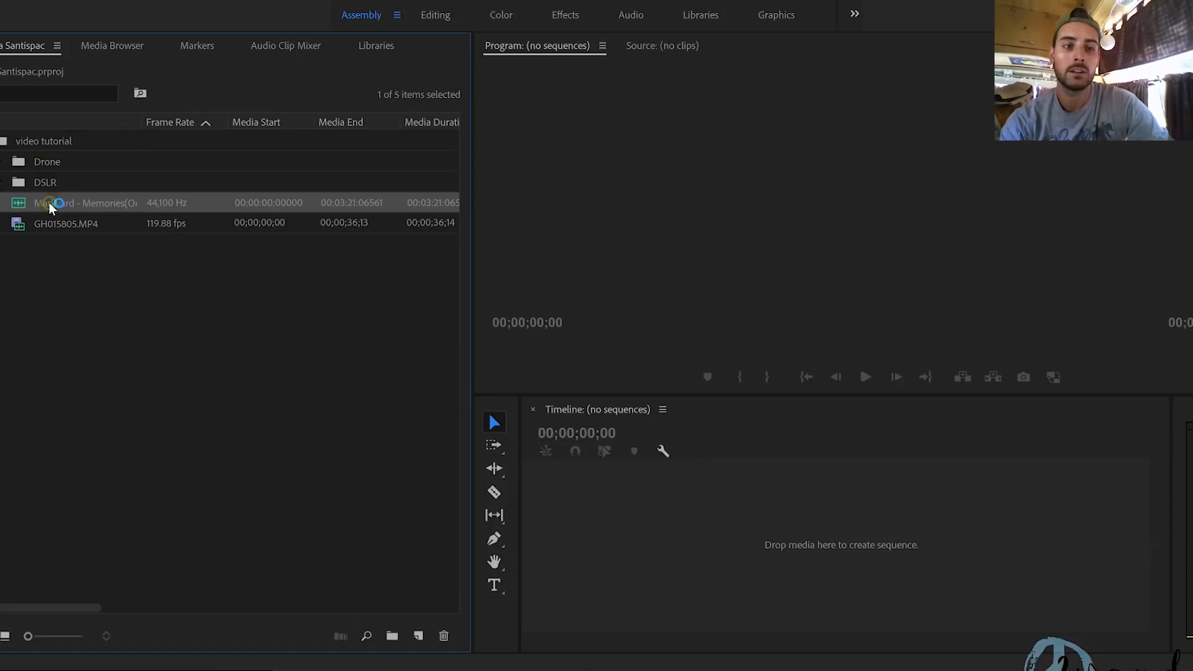
left_click(22, 143)
left_click_drag(22, 142, 604, 549)
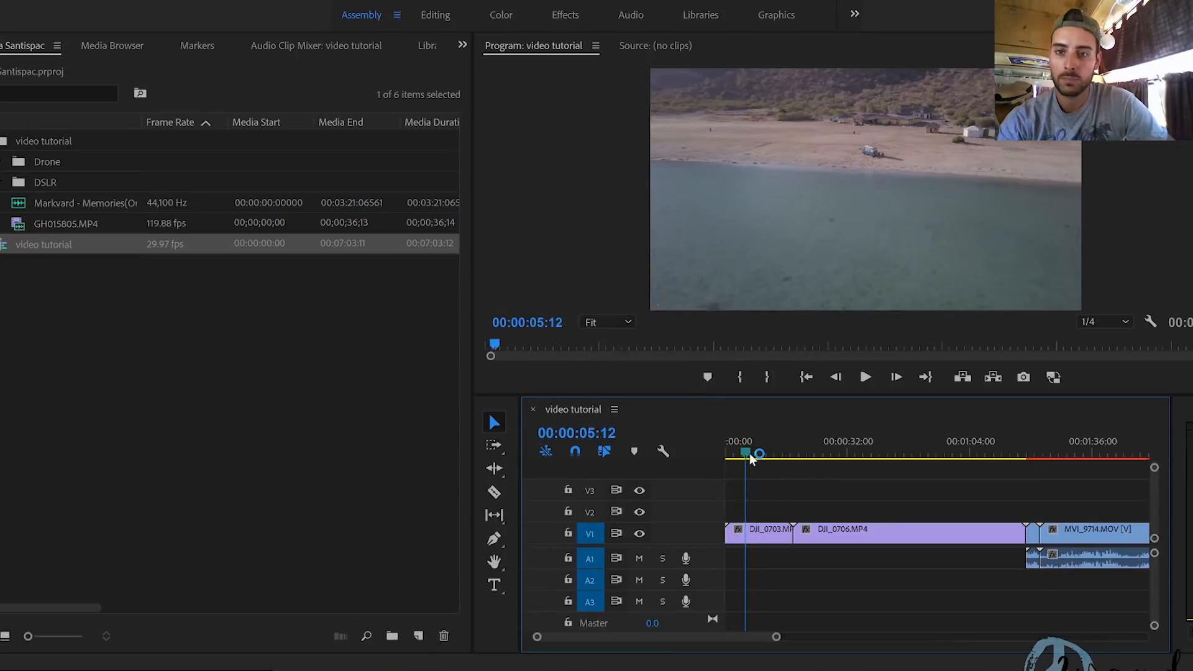
Ripple trim the first drone clip from 00:00:05:12 and cut its unwanted end, along with the excess of the DJI_0706.MP4 clip
mouse_move(750, 455)
left_mouse_down()
mouse_move(773, 457)
mouse_move(749, 460)
left_mouse_up()
key("q")
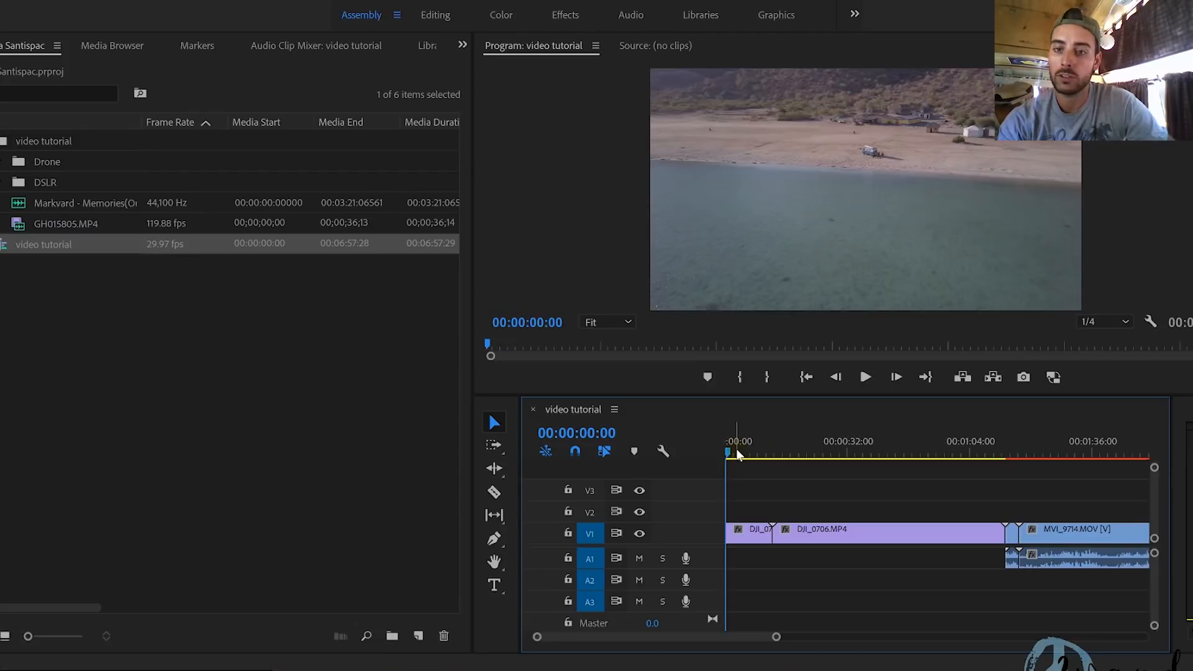
left_click_drag(739, 455, 771, 458)
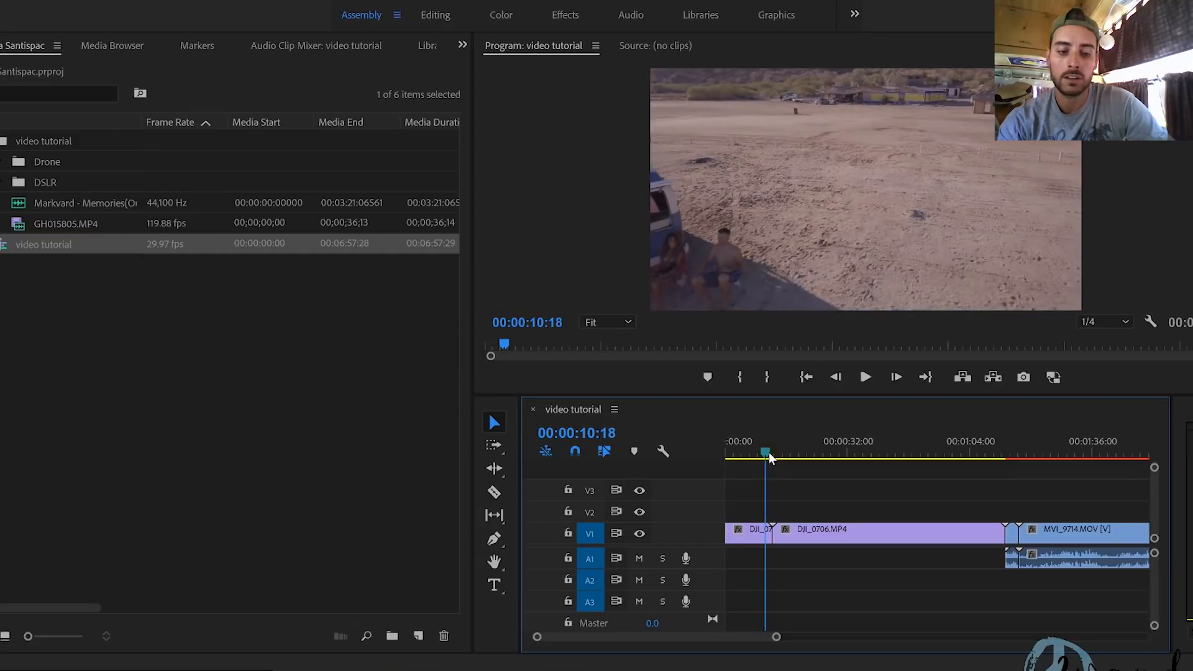
key("w")
left_click_drag(770, 457, 955, 490)
key("q")
left_click_drag(766, 457, 771, 458)
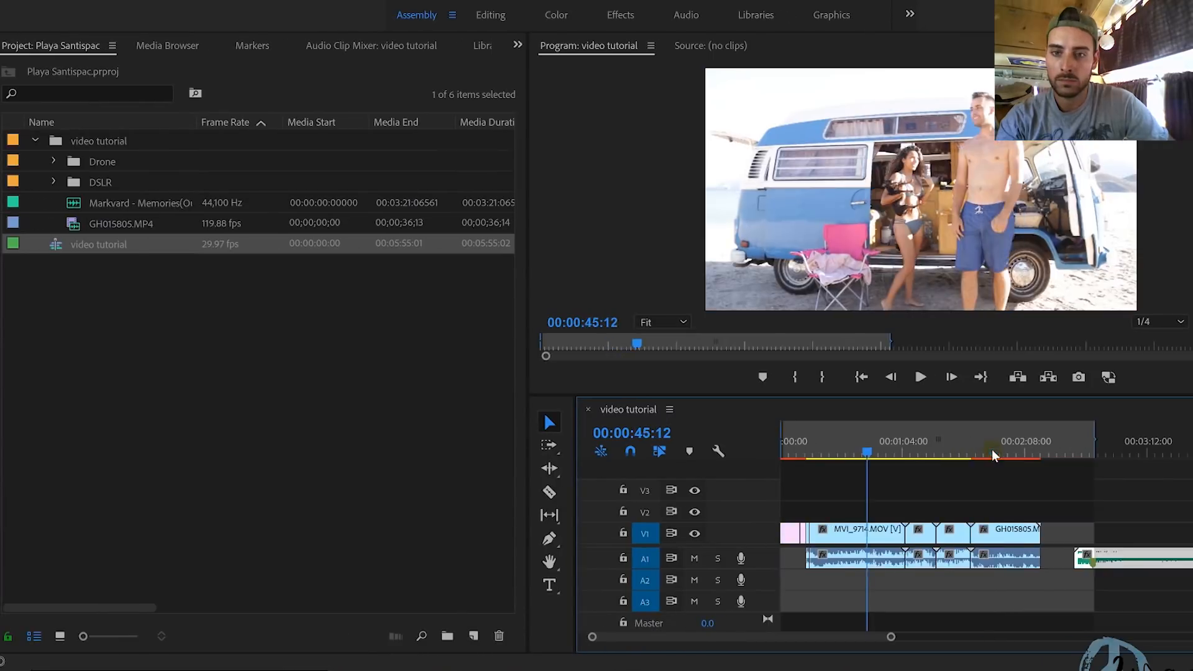
Ripple trim the end of the MVI_9714.MOV clip and the start of the beach ball clip that follows it
key("w")
key("space")
key("q")
key("space")
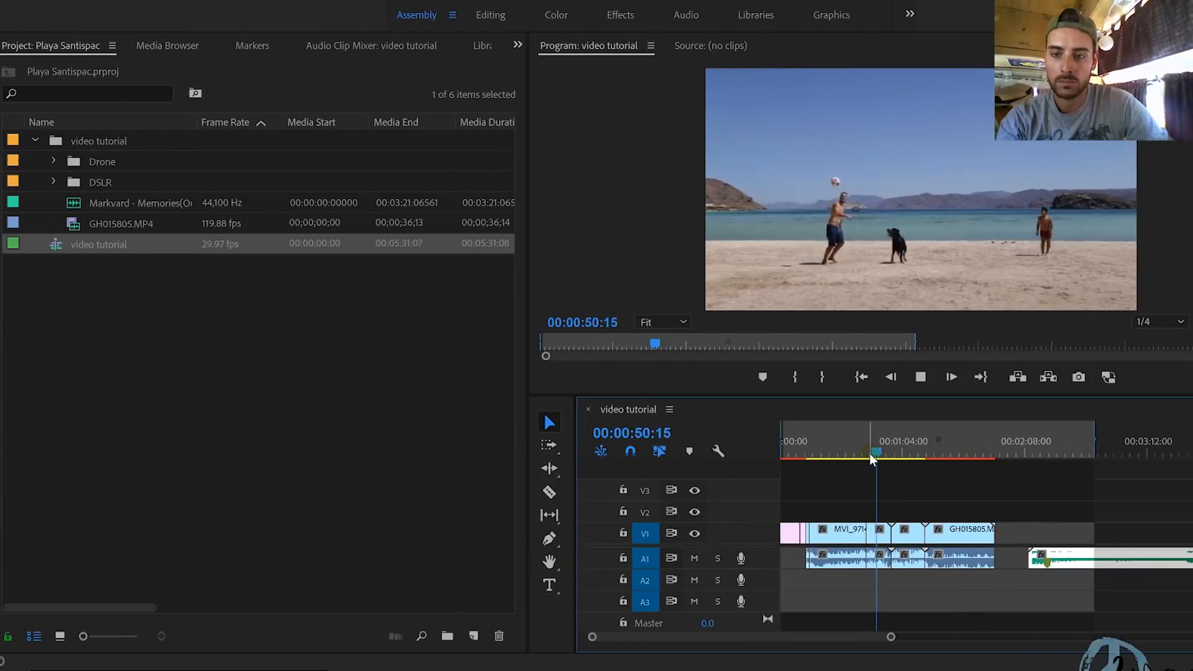
Ripple trim the end of the beach ball clip and the start of the clip with the woman beside the van
key("w")
key("space")
key("q")
key("space")
key("space")
key("Left")
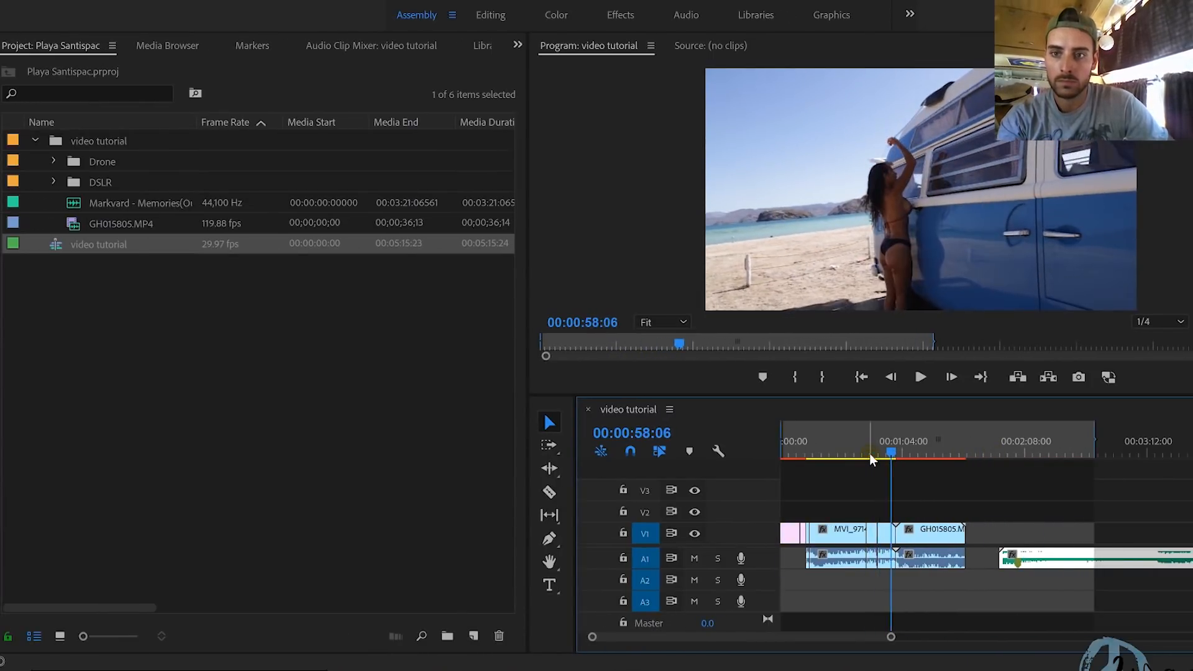
Ripple trim the end of the clip beside the van, and both ends of the GH015805.MP4 starfish clip
key("w")
key("Up")
key("space")
key("space")
key("w")
left_click_drag(926, 455, 937, 455)
key("q")
key("space")
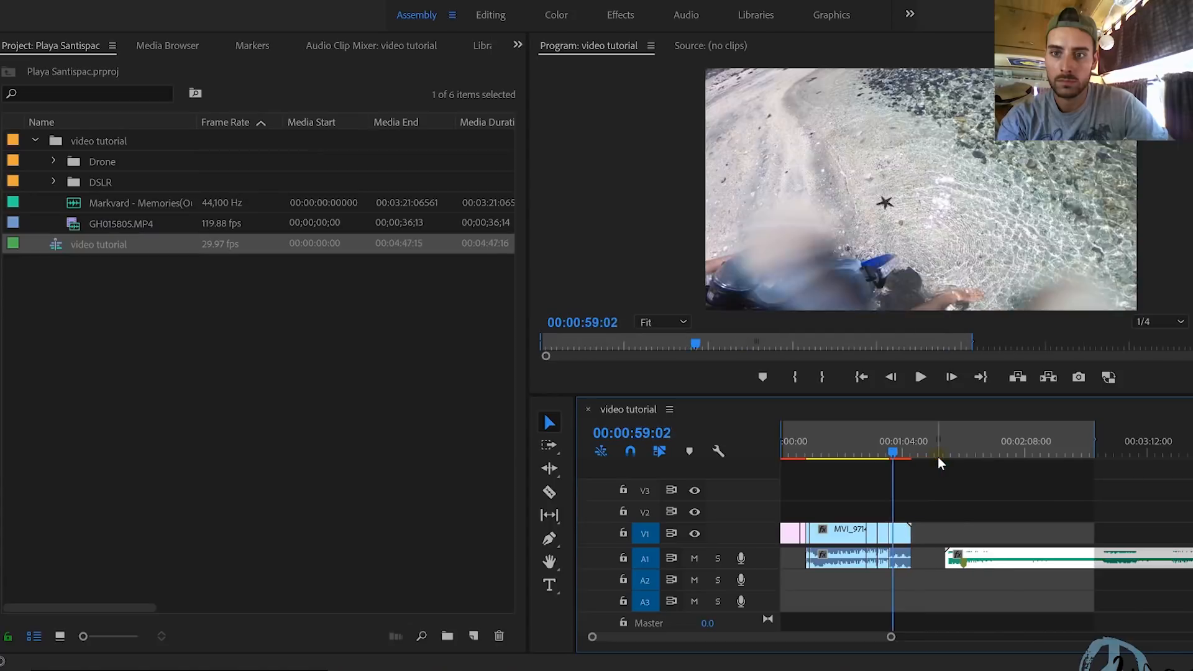
key("w")
Delete the camera clips' audio from track A1, keeping the music clip
left_click_drag(911, 582, 801, 559)
key("Delete")
left_click_drag(1026, 558, 881, 563)
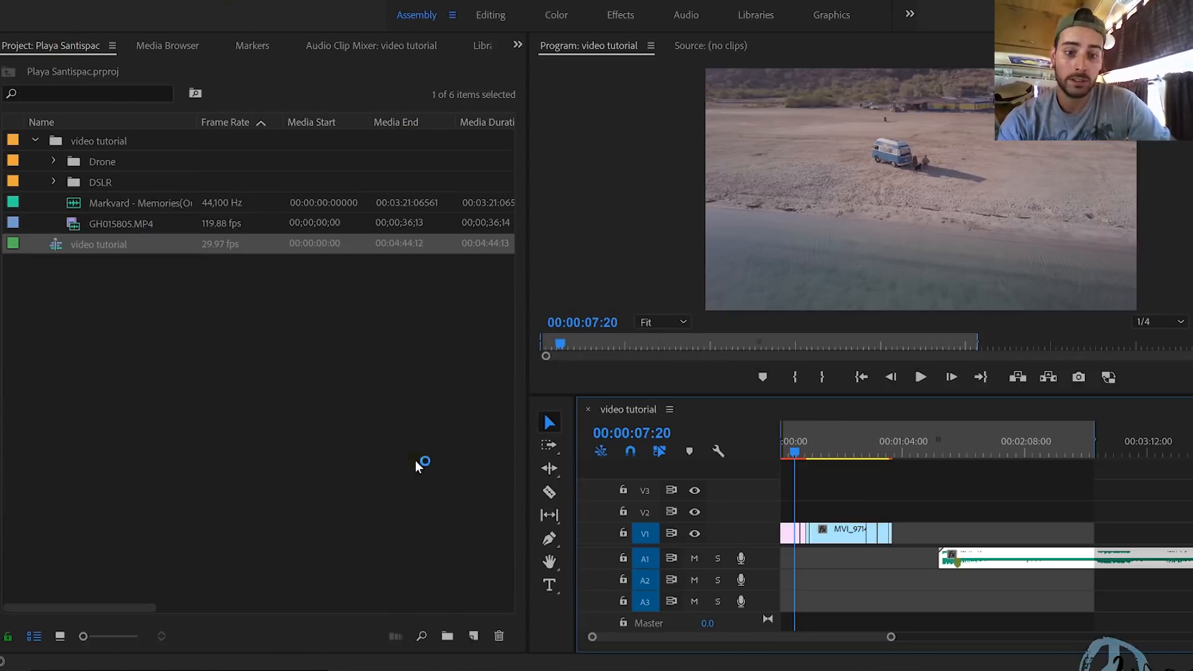
Create an adjustment layer with the default settings, place it on track V2 and extend it over all the video clips
left_click(474, 635)
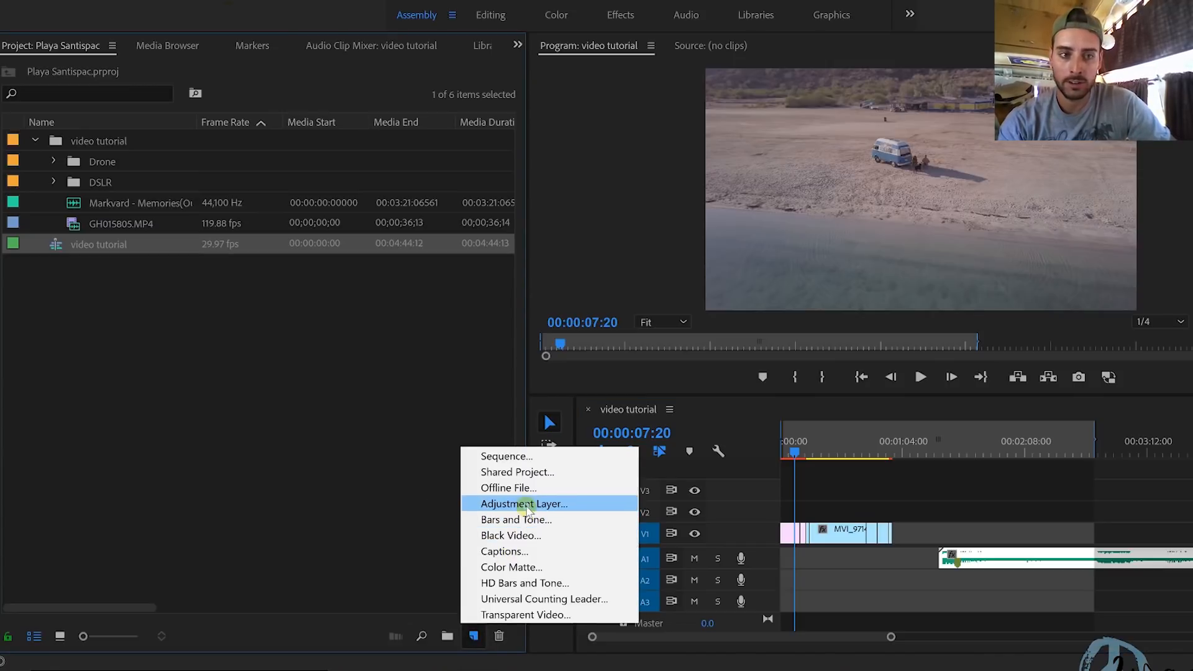
left_click(527, 504)
left_click(691, 386)
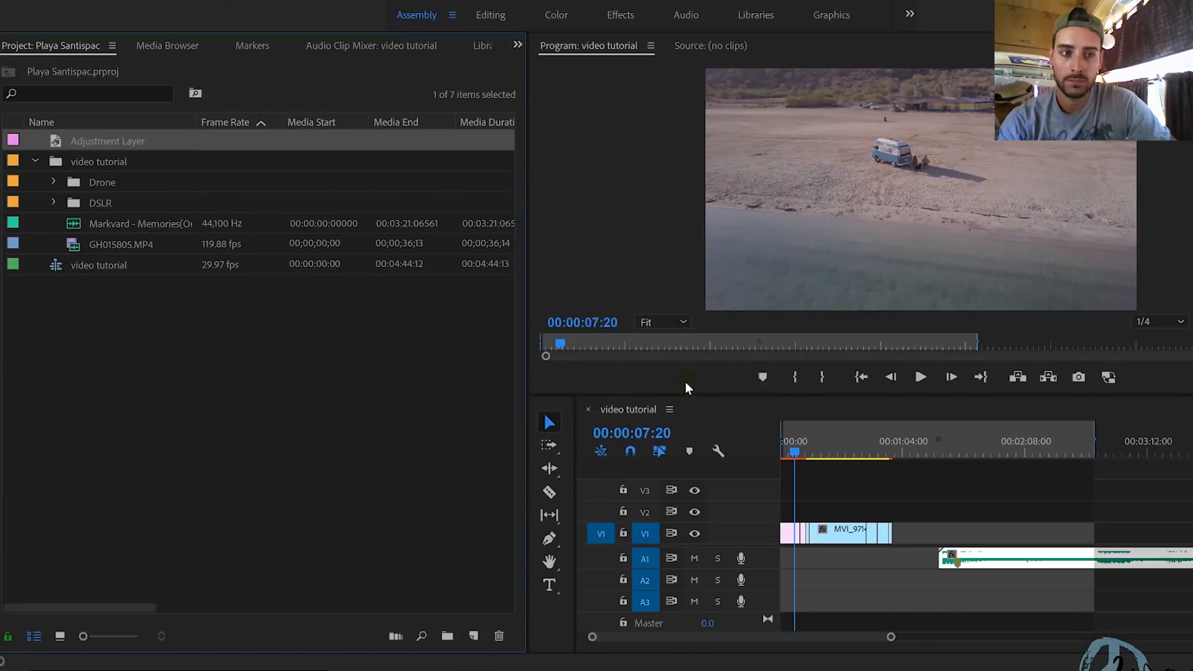
left_click_drag(97, 146, 784, 513)
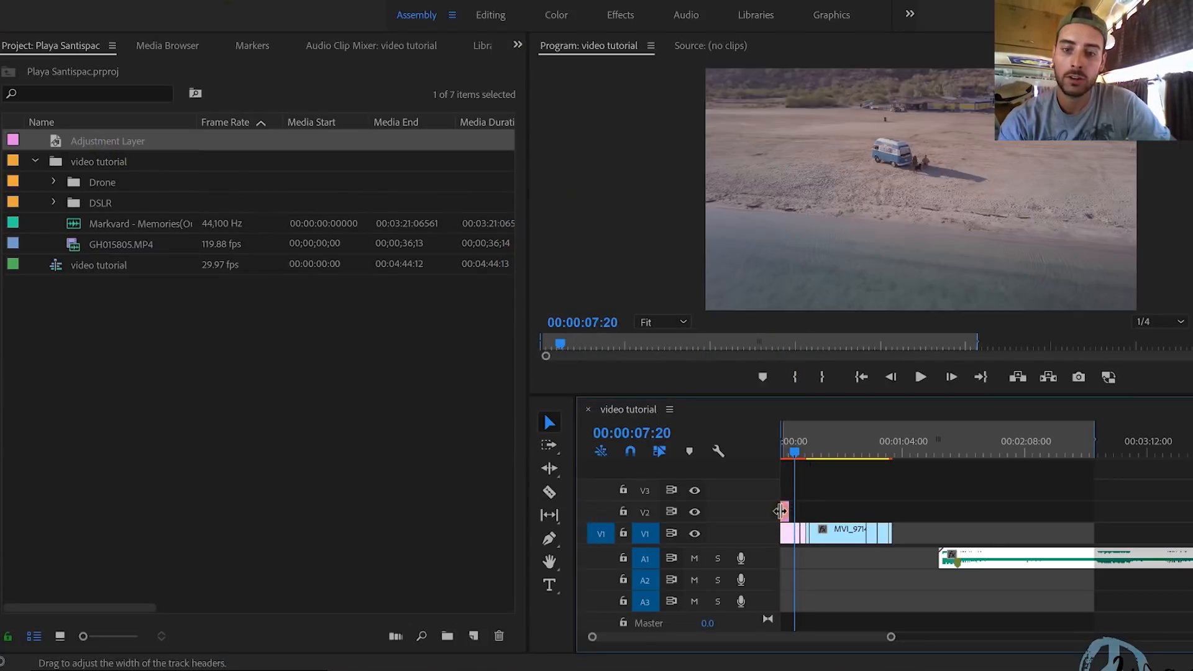
left_click_drag(791, 508, 892, 509)
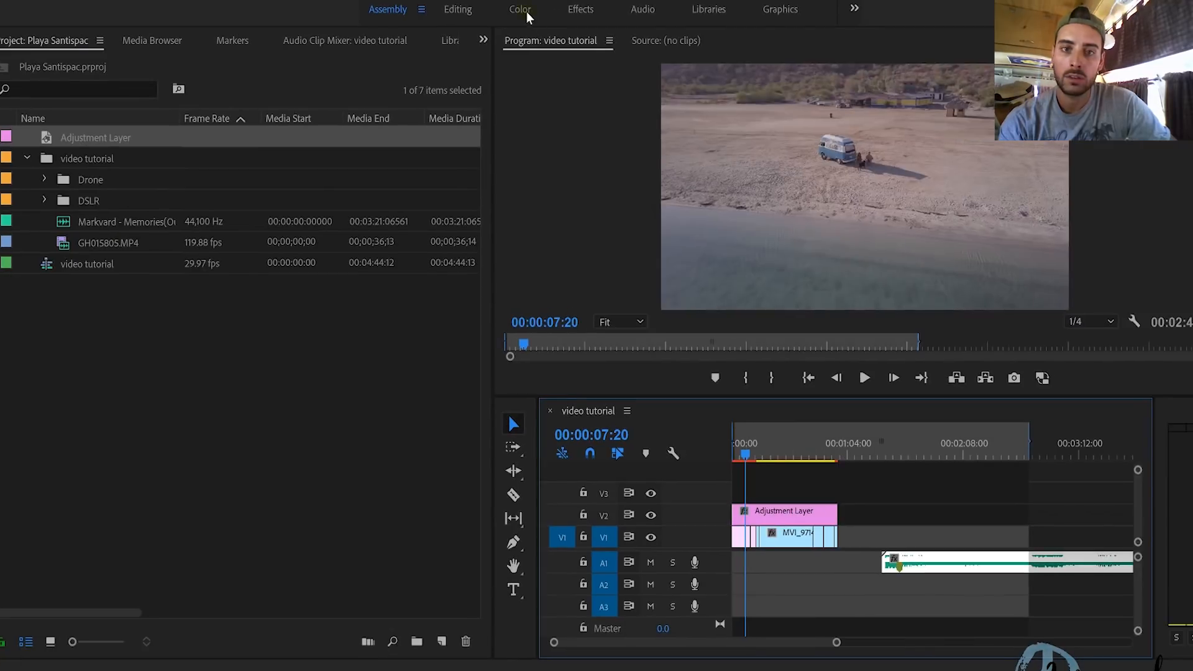
In the Color workspace, give the adjustment layer the Teal & Orange1 creative look and lower its intensity to roughly half
left_click(521, 10)
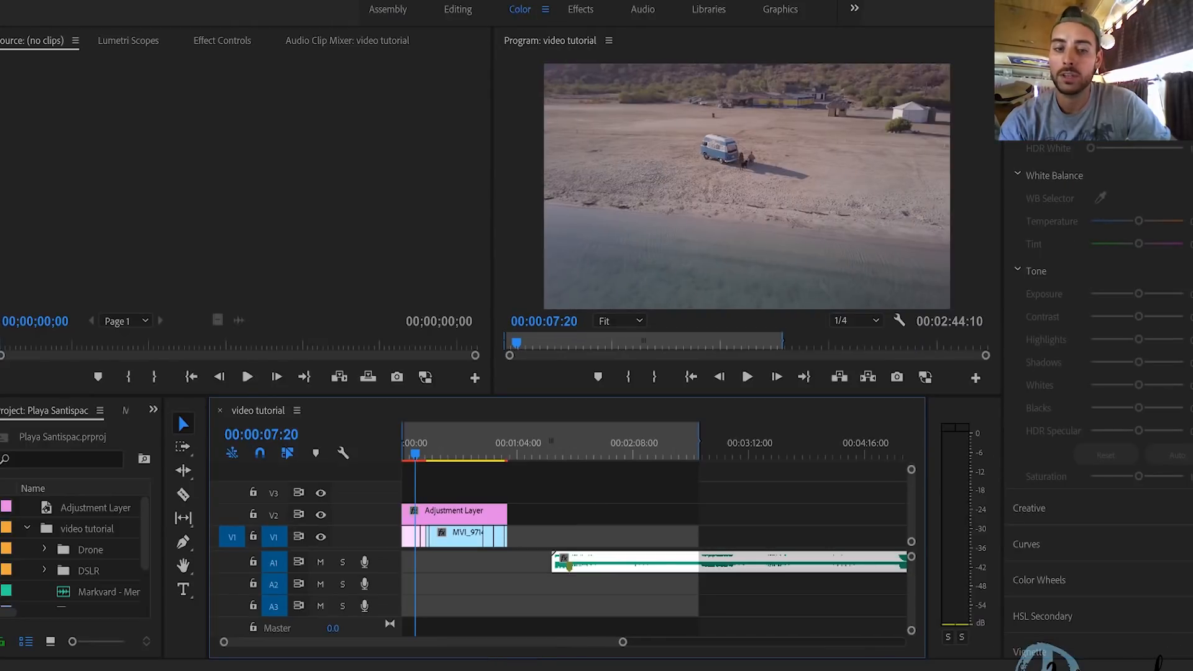
left_click(459, 513)
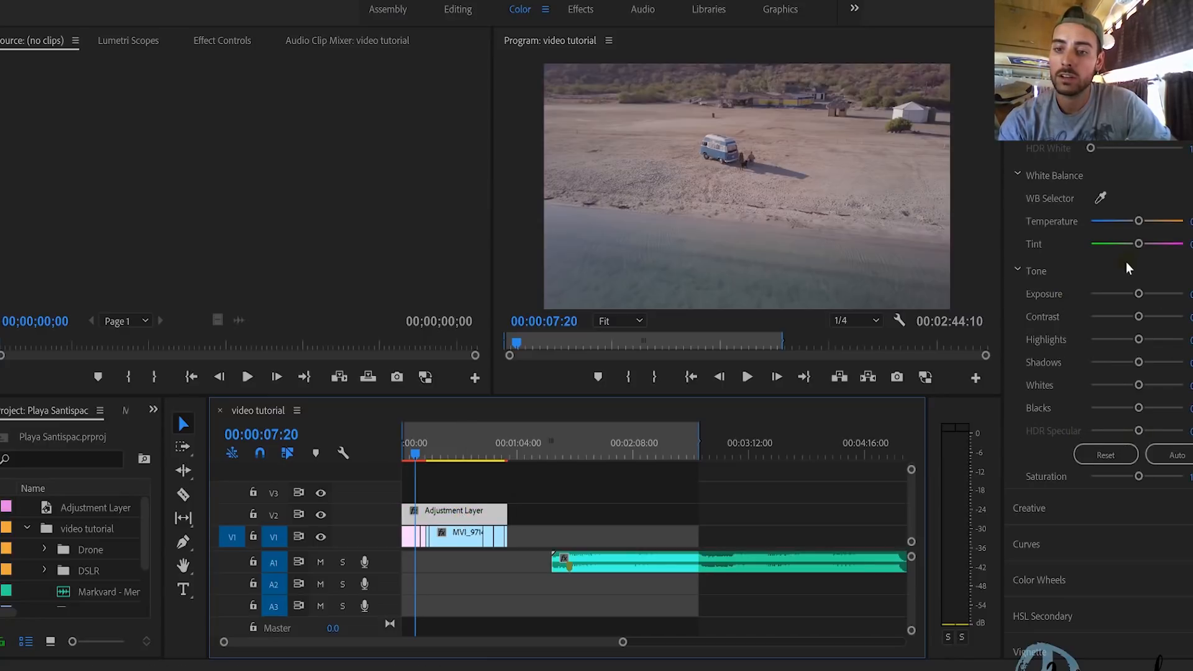
left_click(1056, 509)
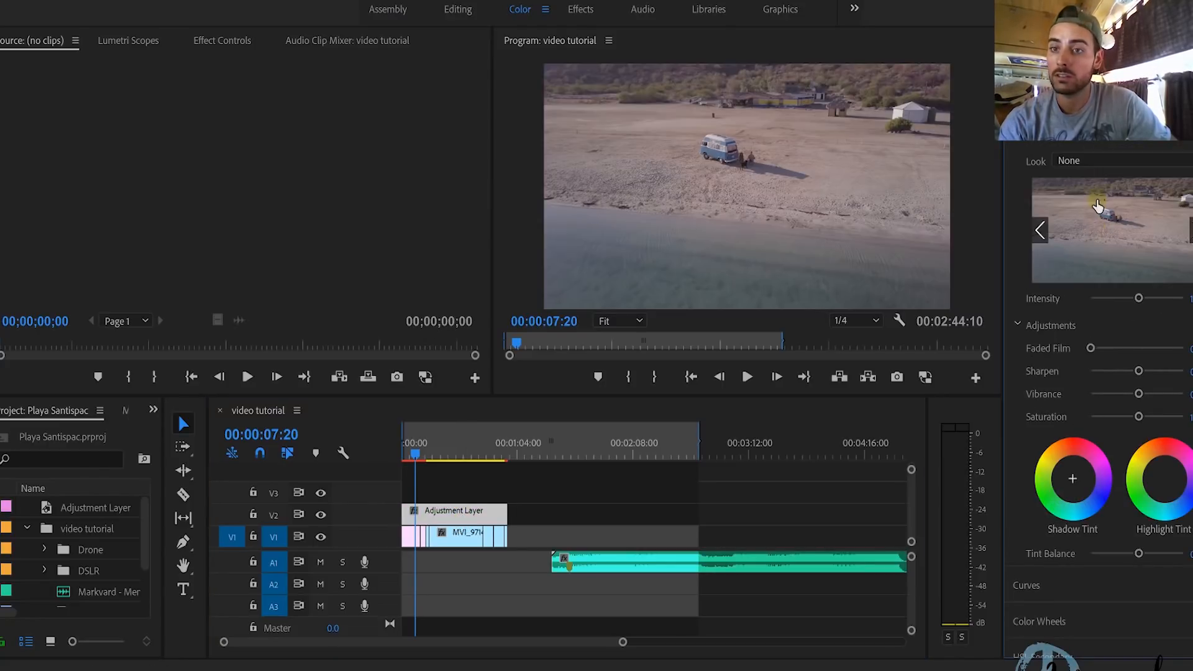
left_click(1097, 159)
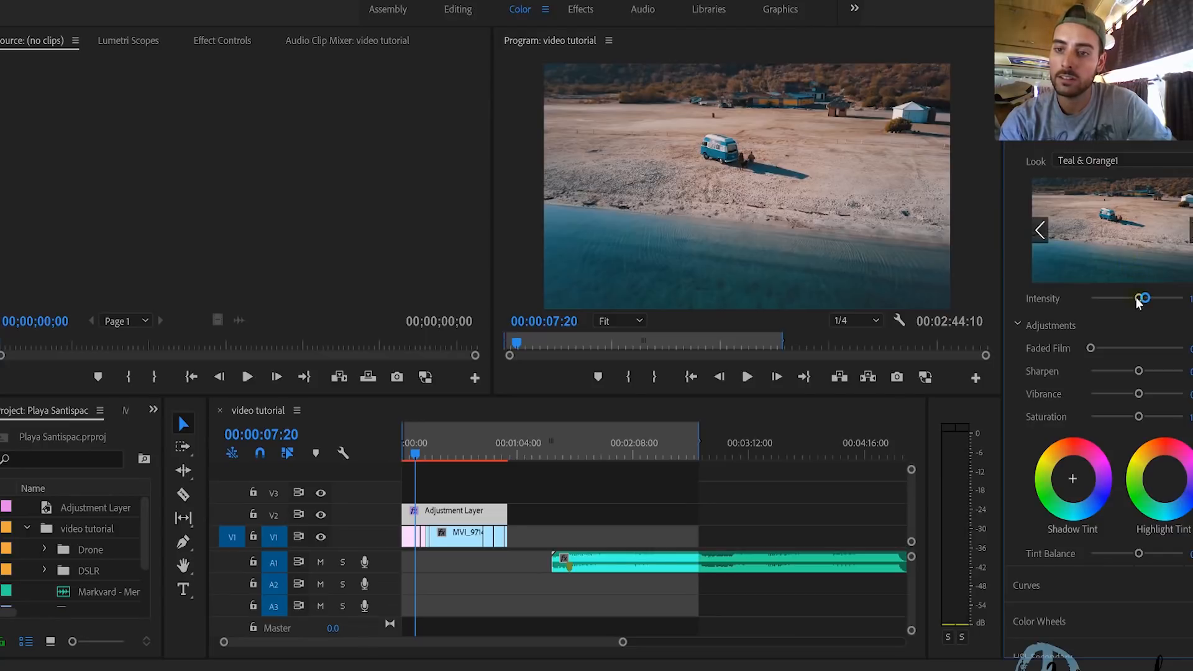
left_click_drag(1139, 300, 1114, 300)
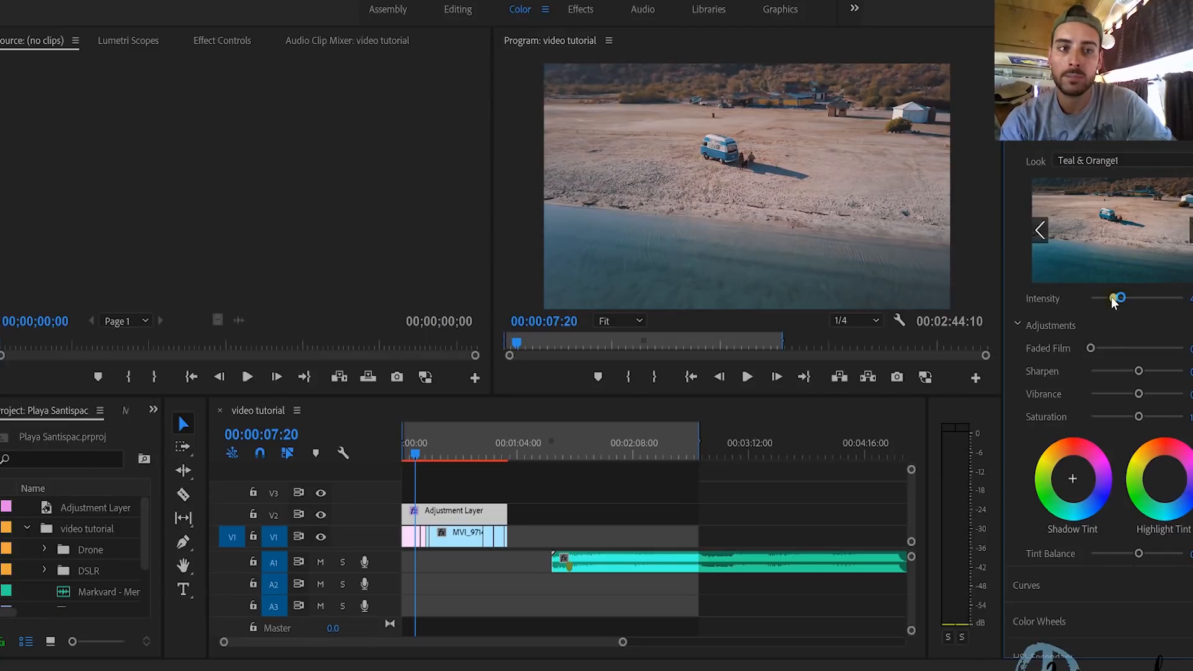
With the Lumetri Scopes shown, raise the first drone clip's contrast, highlights and whites, and lower its shadows and blacks
left_click(140, 40)
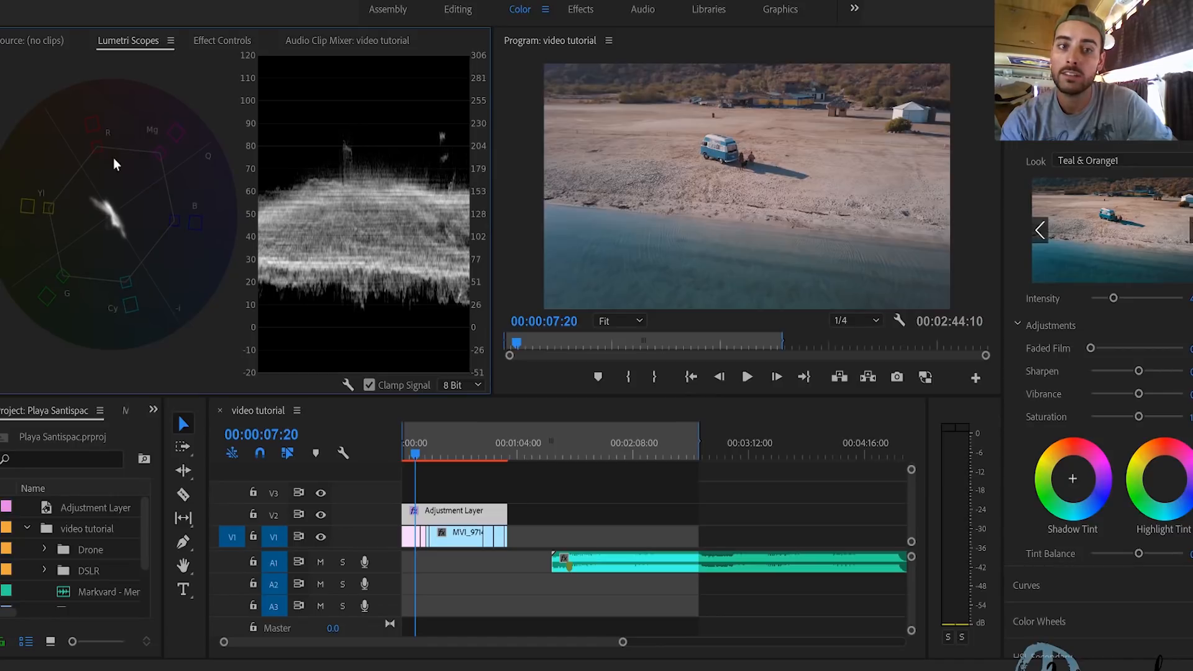
left_click_drag(416, 455, 413, 458)
left_click(435, 510)
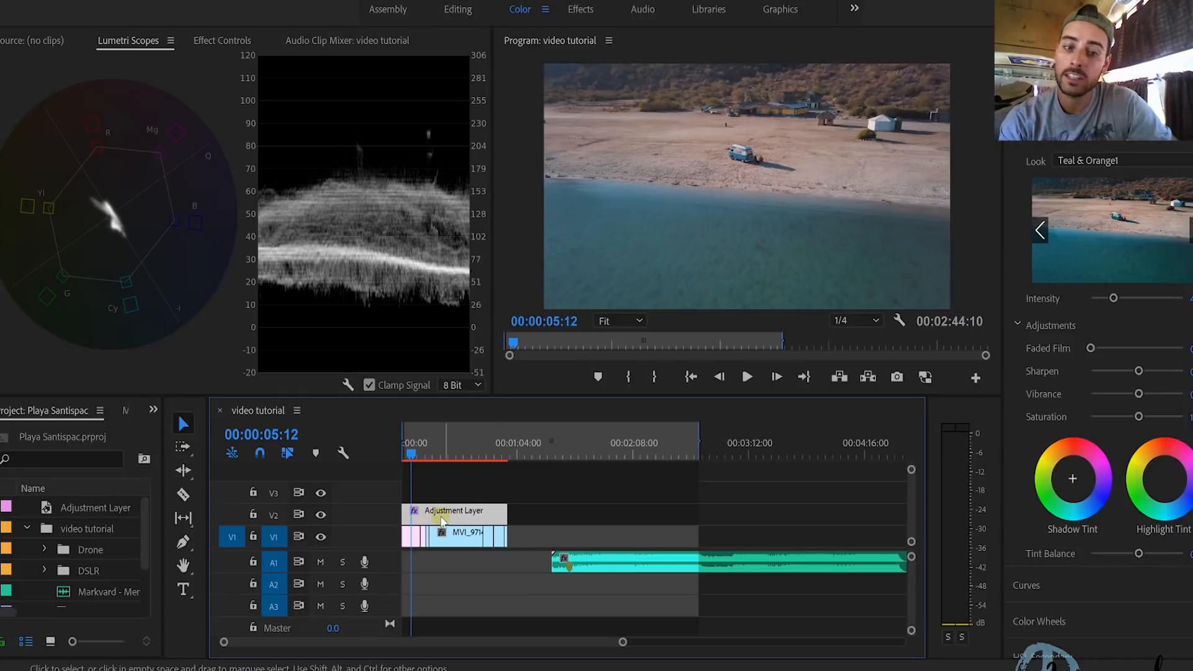
left_click(441, 529)
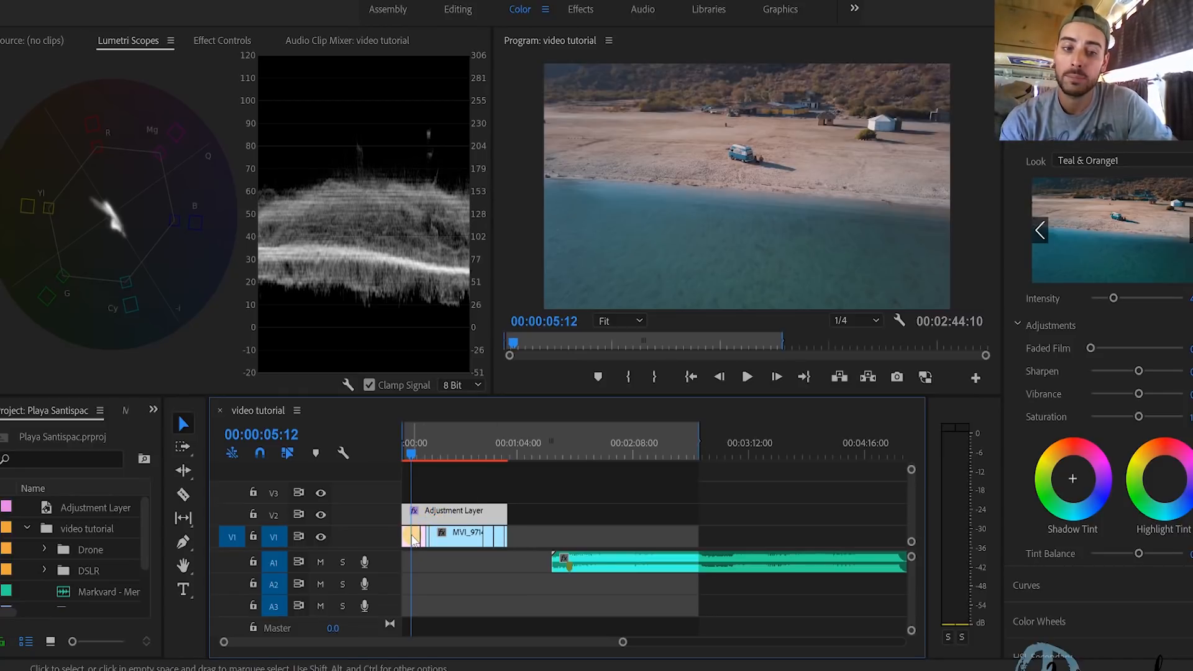
left_click(413, 537)
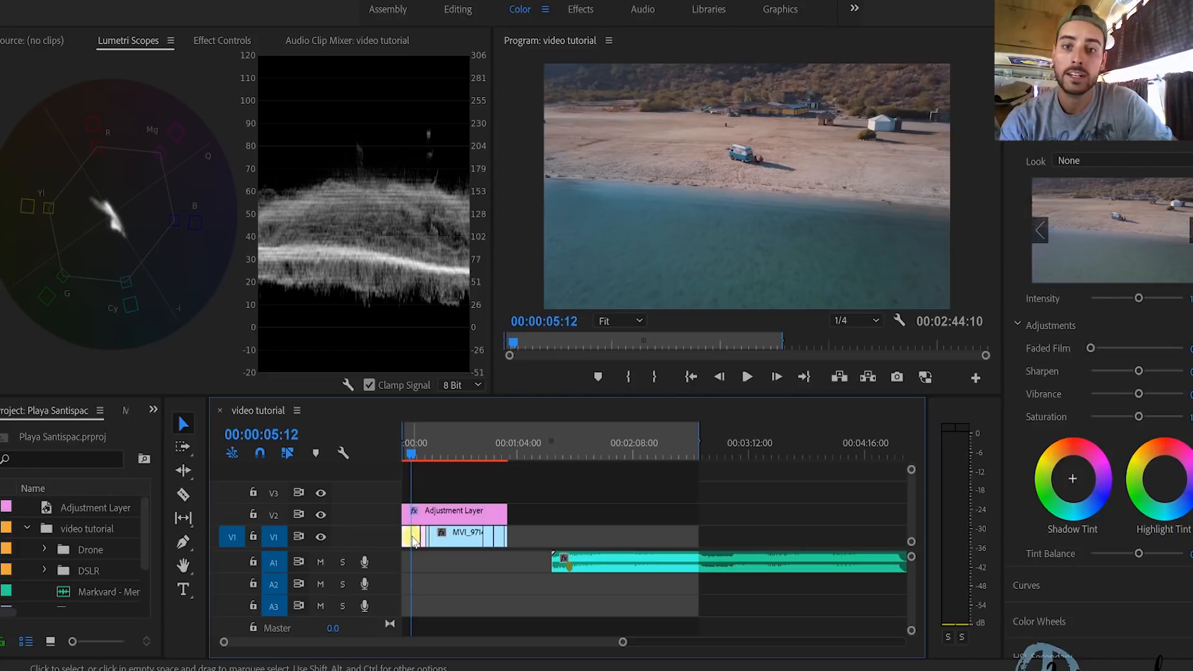
left_click(1141, 95)
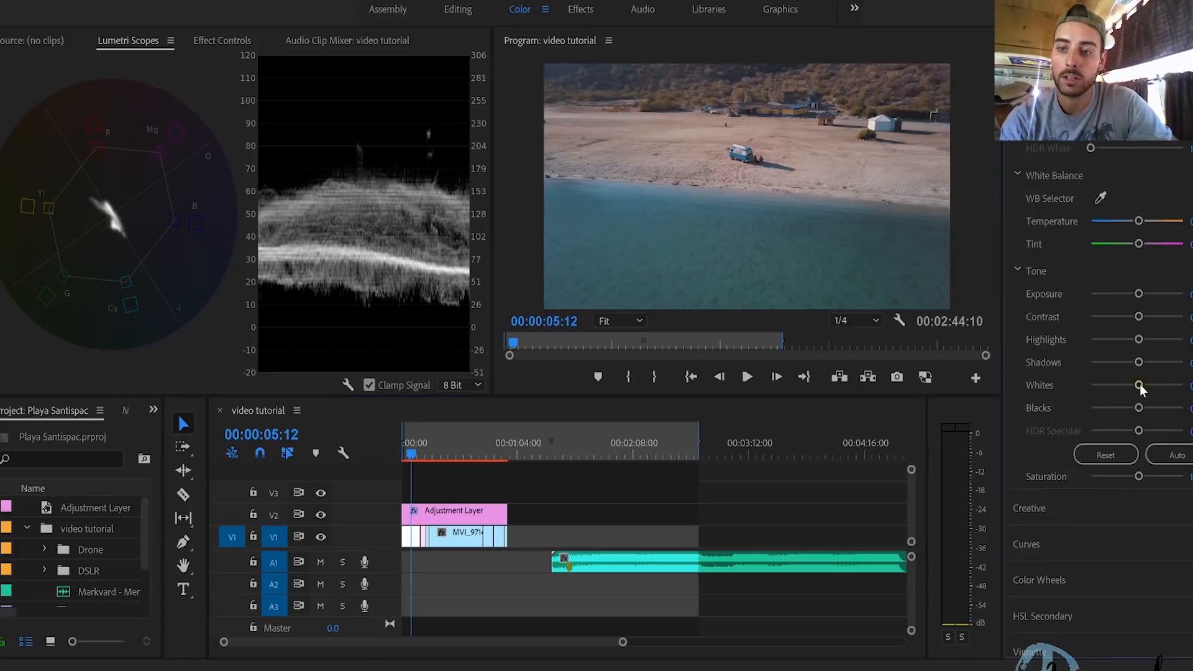
left_click_drag(1155, 388, 1105, 408)
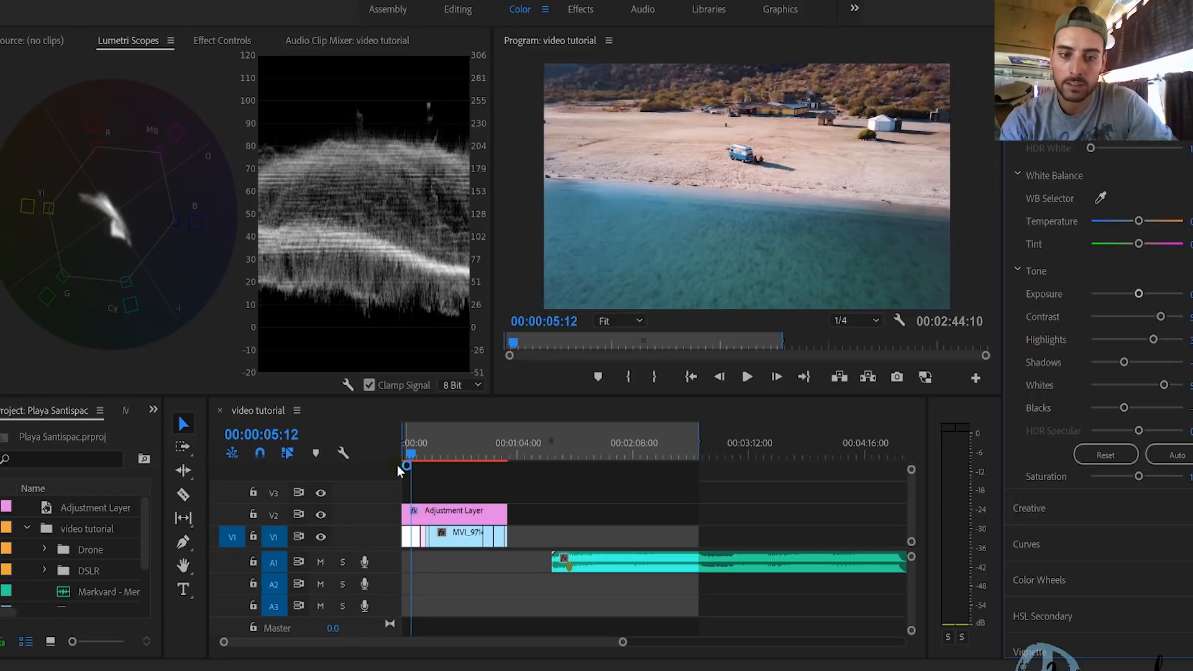
Correct the tone of the following beach and van clips, adjusting settings such as contrast, shadows, highlights and whites
key("Down")
key("Down")
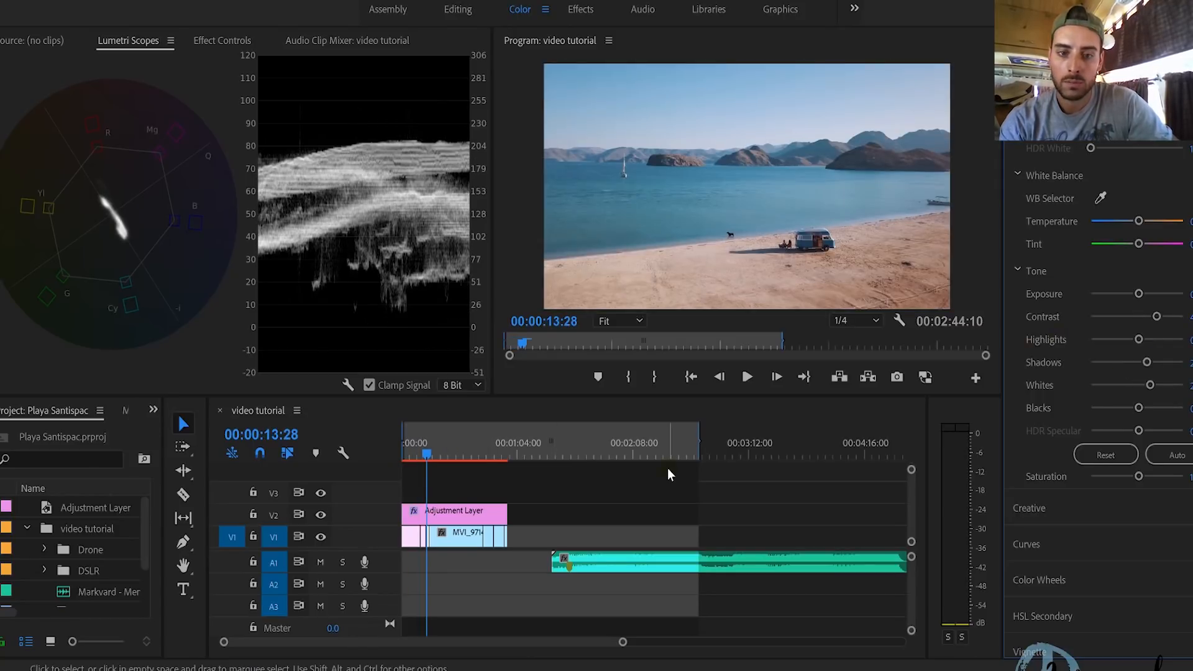
left_click(676, 206)
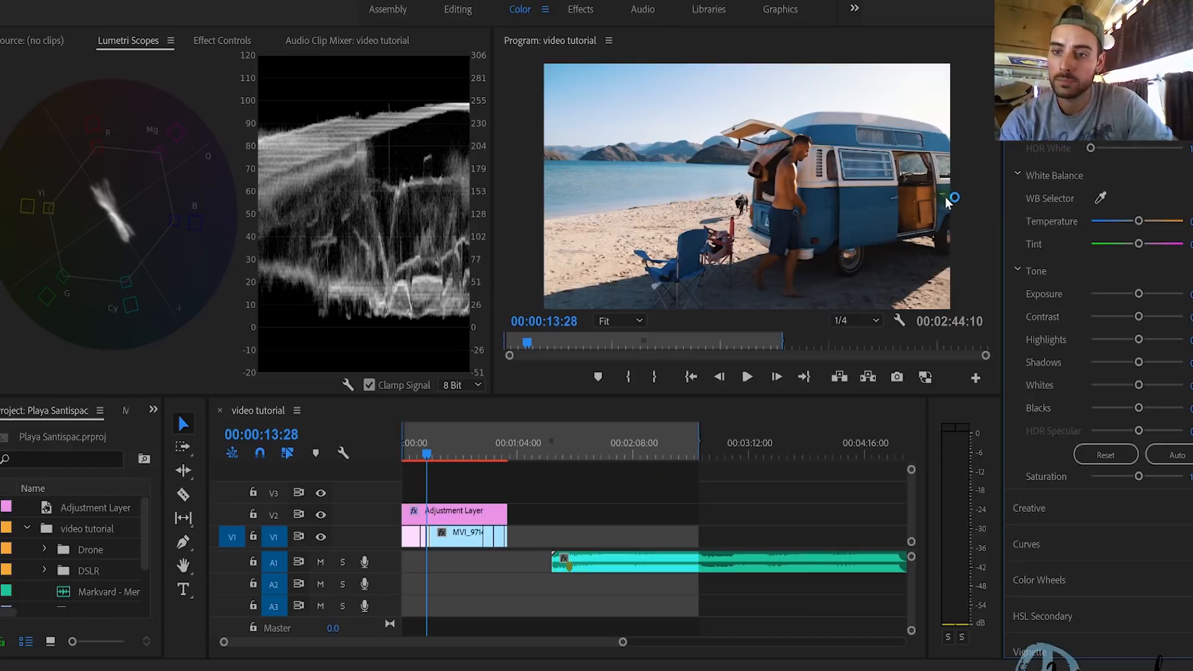
left_click_drag(1151, 362, 1130, 385)
left_click_drag(1138, 339, 1119, 339)
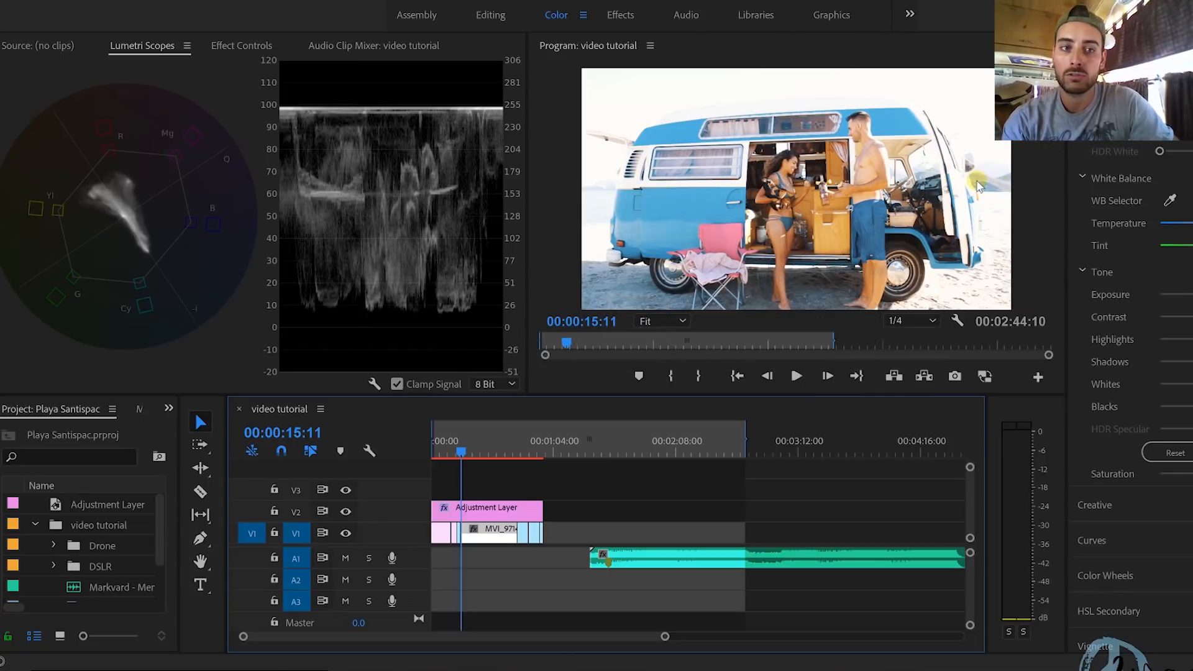
Set the scale of the MVI_9714.MOV clip to 125 in its motion effect
left_click(251, 48)
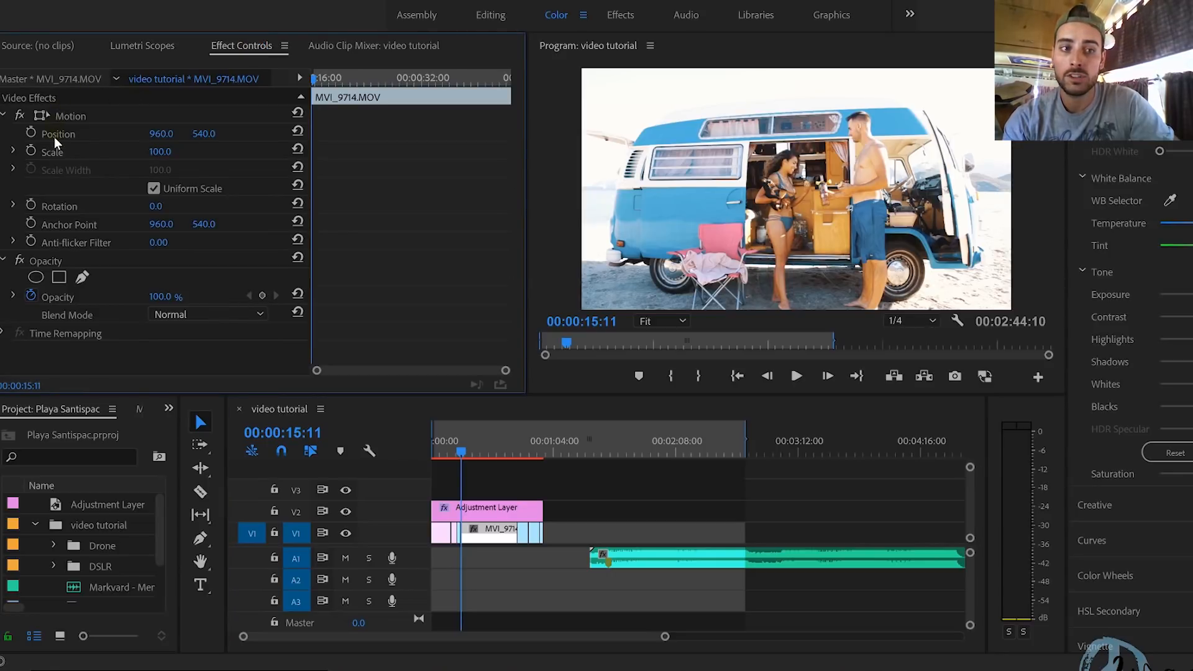
left_click(174, 152)
type("125")
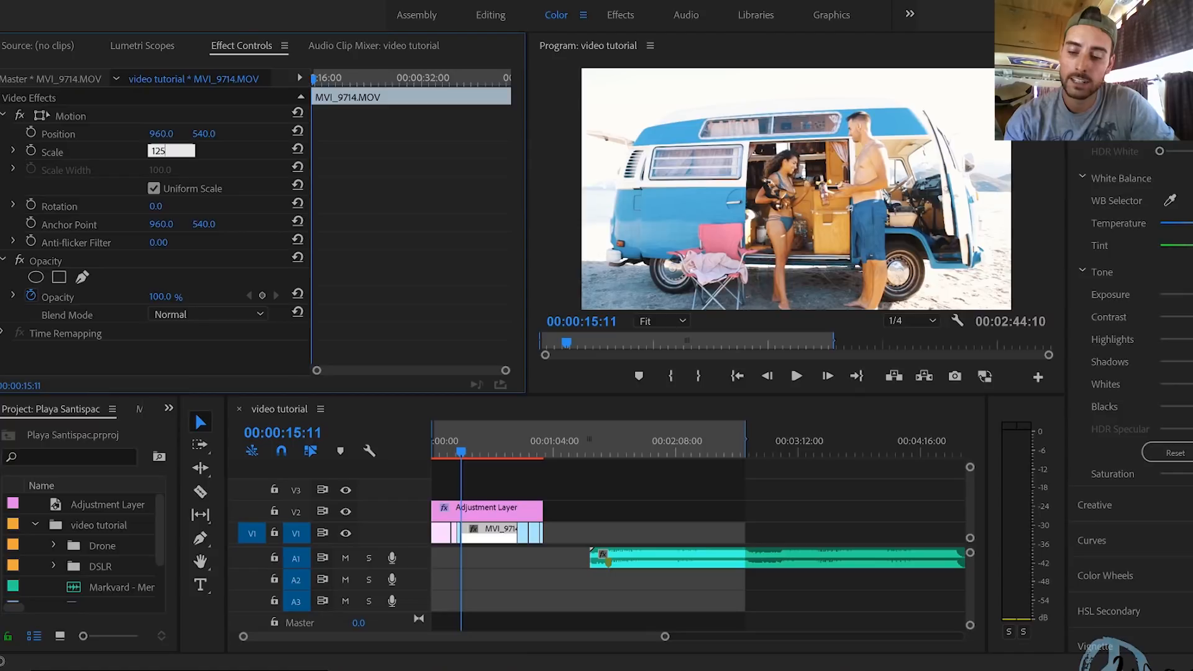
key("Return")
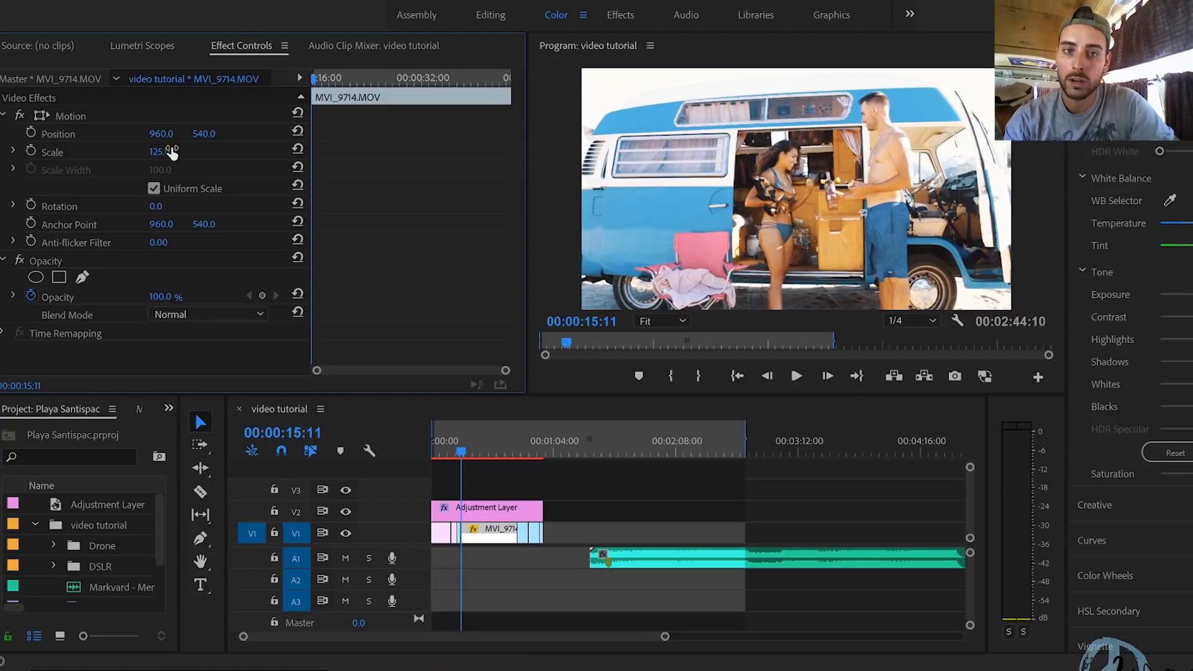
Set the scale of MVI_9714.MOV to 130 and move the picture slightly up and right in the frame
left_click(160, 152)
type("13")
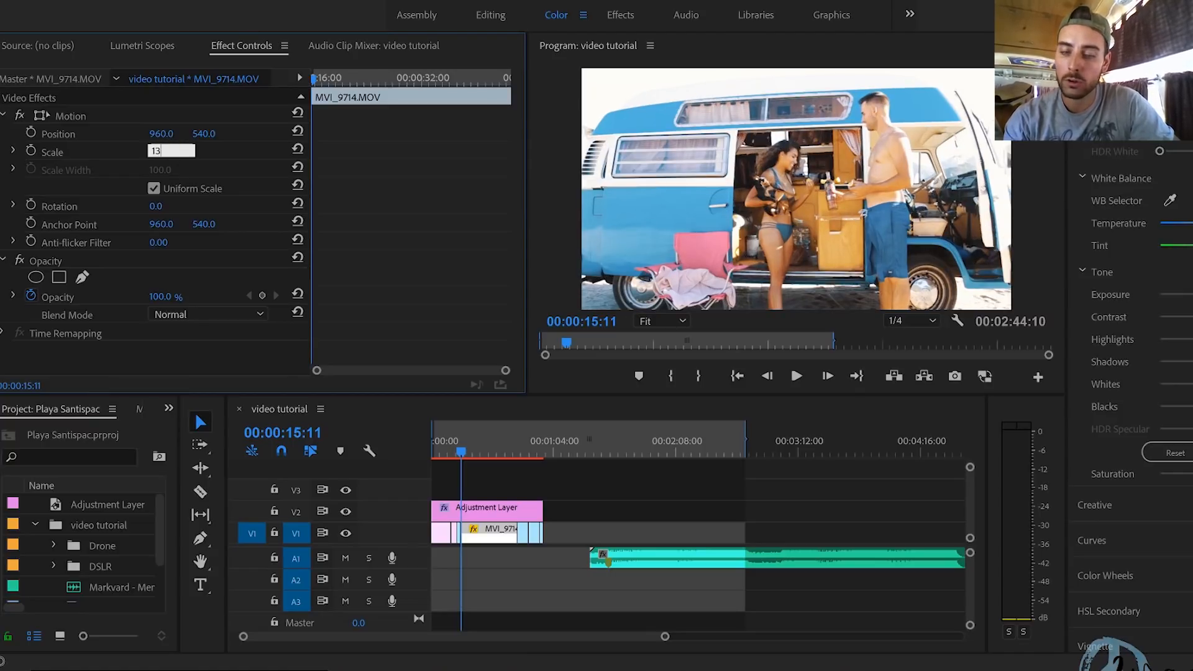
type("0")
key("Return")
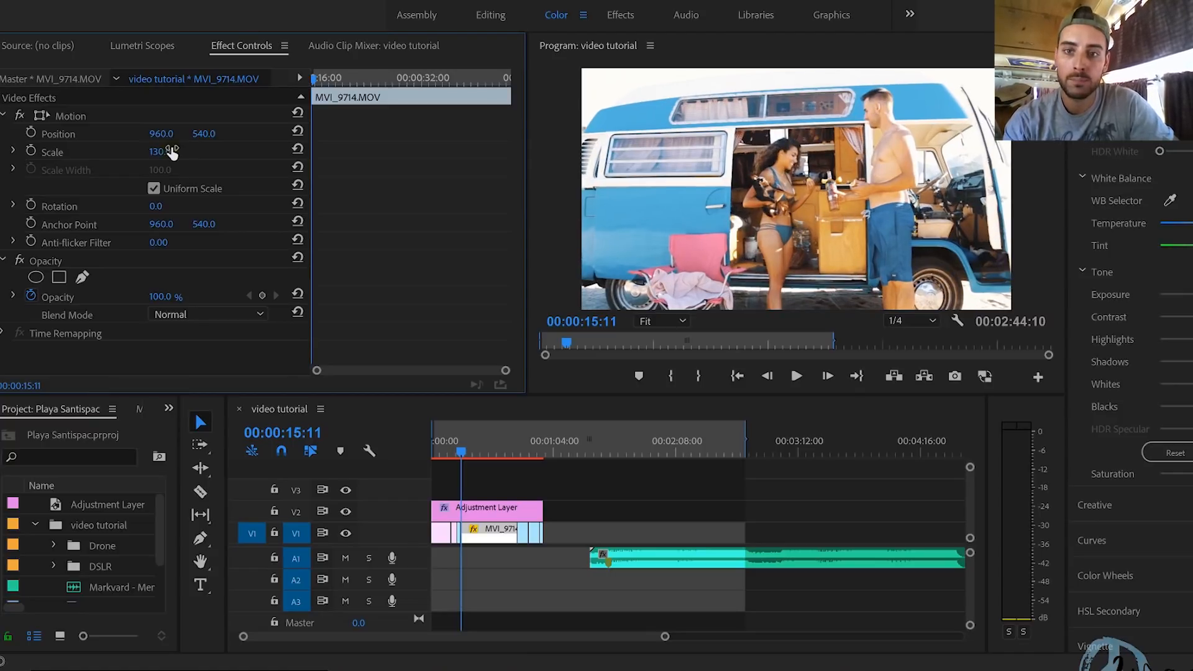
left_click(40, 117)
left_click_drag(670, 206, 676, 193)
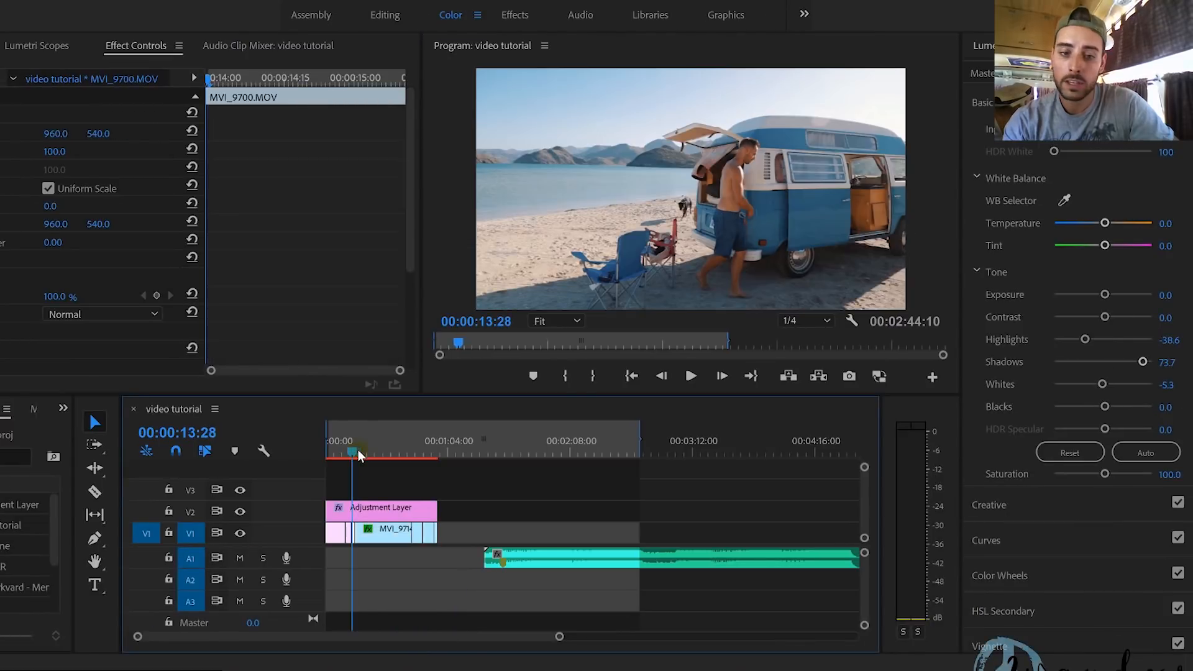
Copy the attributes of MVI_9700.MOV and paste only its Lumetri Color effect onto MVI_9827.MOV
key("backslash")
left_click(552, 532)
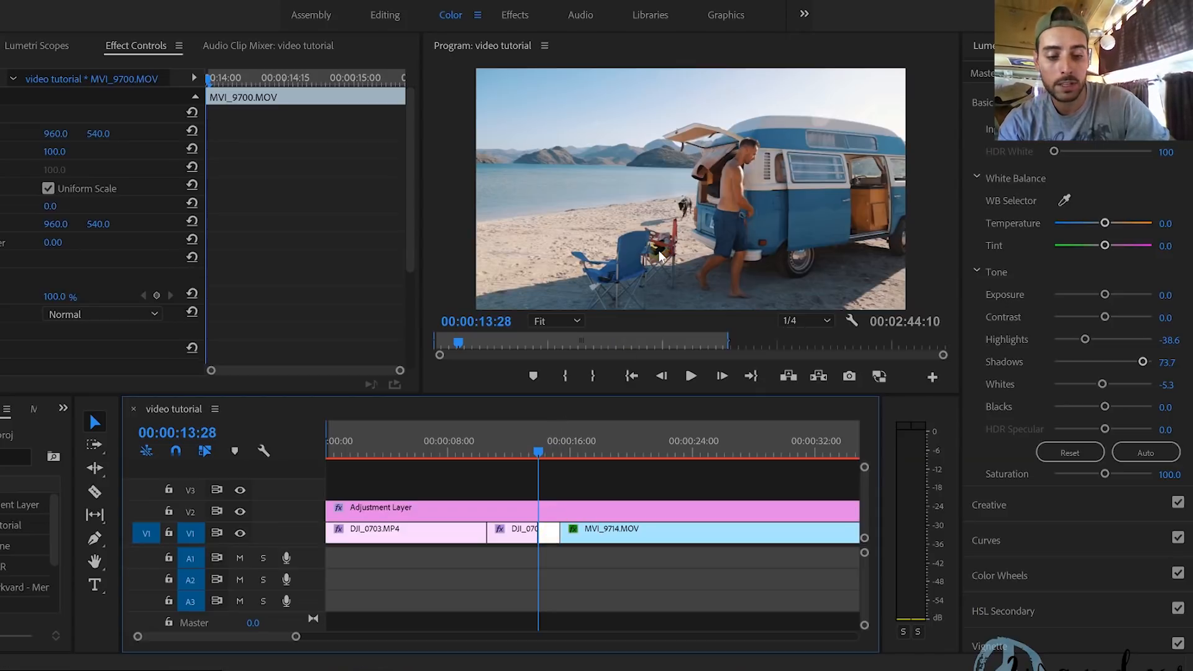
key("ctrl+c")
scroll(807, 472, "down", 5)
left_click(808, 459)
left_click(819, 541)
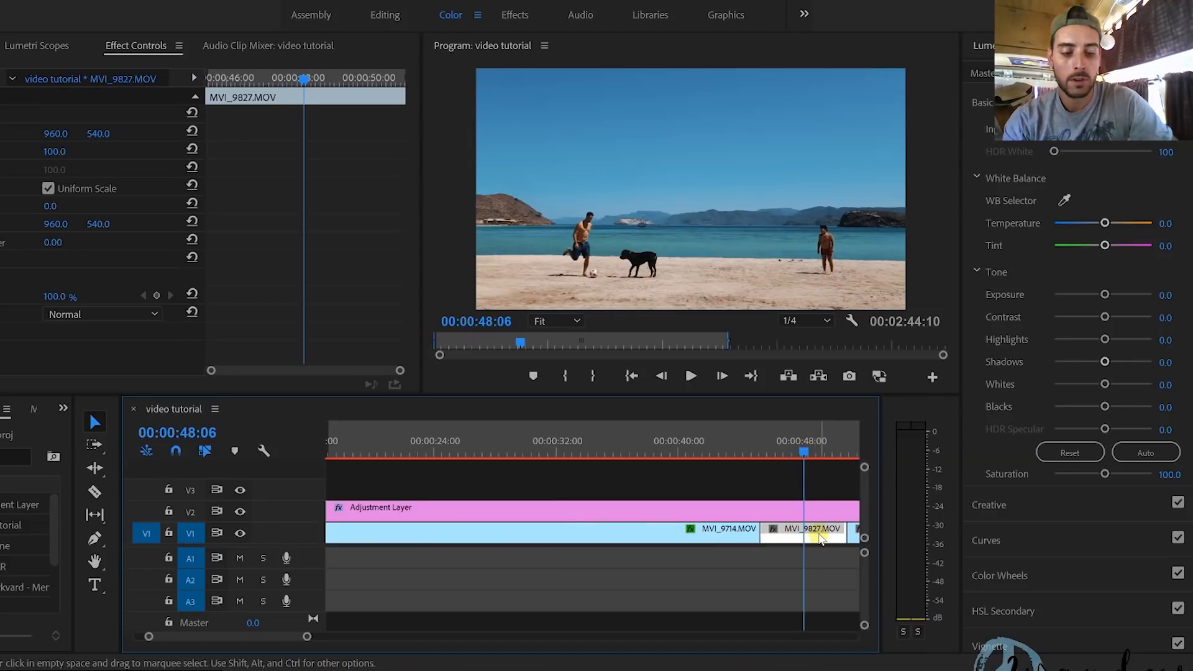
key("ctrl+alt+v")
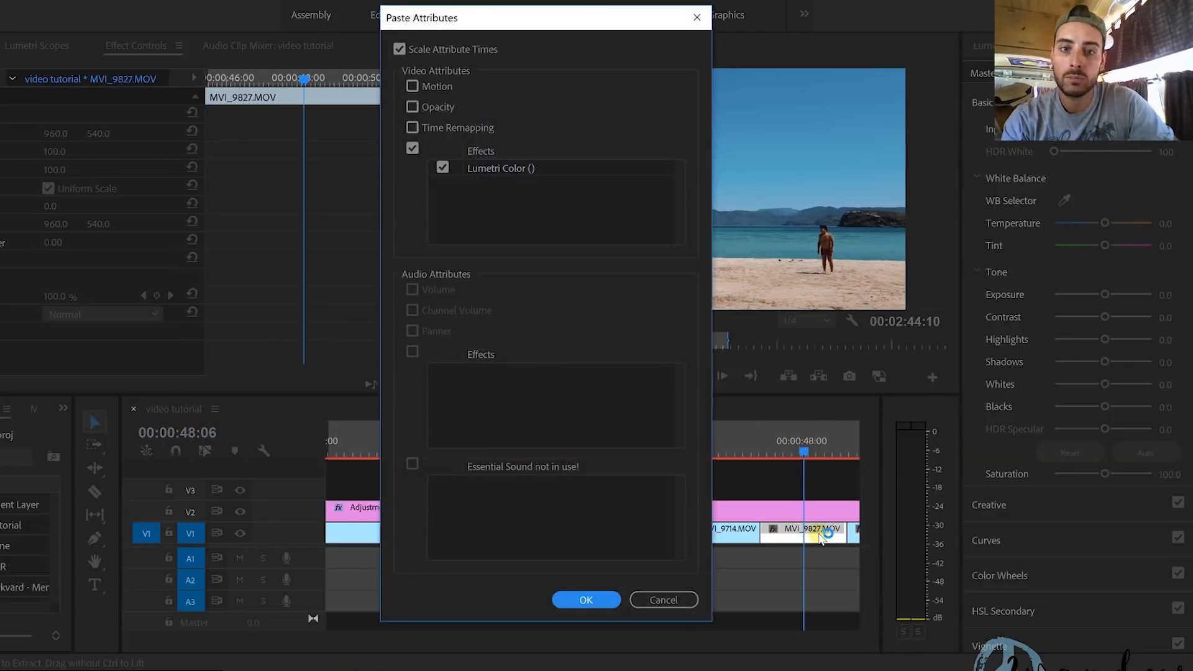
left_click(584, 599)
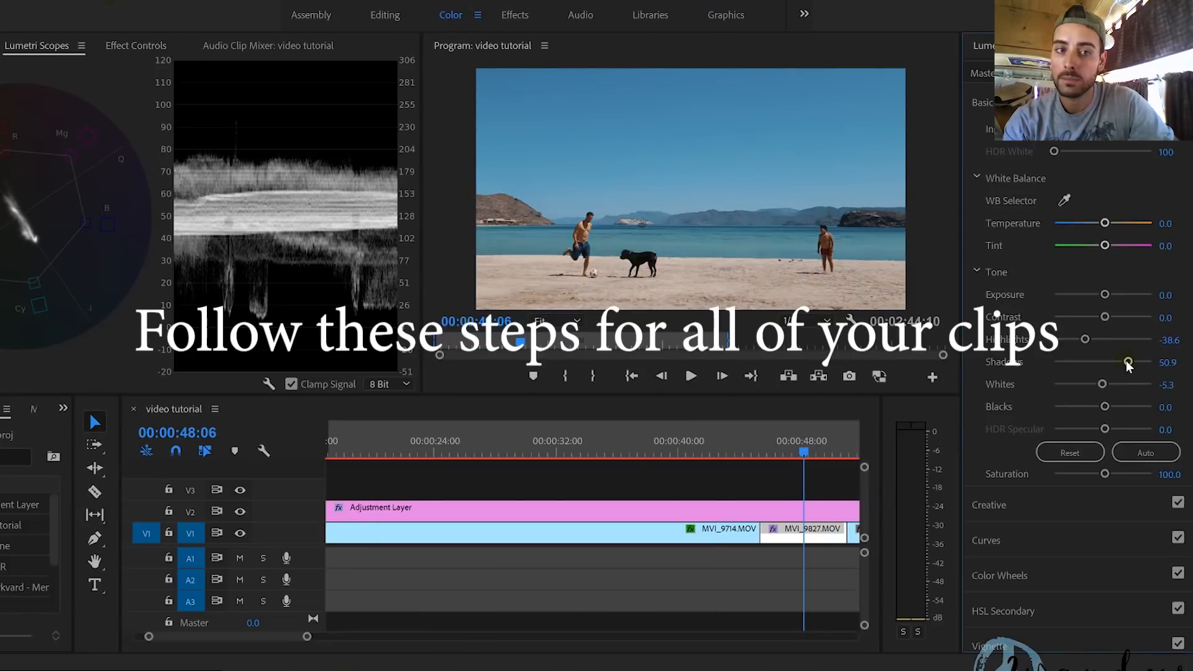
Fine-tune the highlights, shadows and whites of MVI_9827.MOV and MVI_9890.MOV, and scale both shots to 130
left_click_drag(1086, 345, 1072, 343)
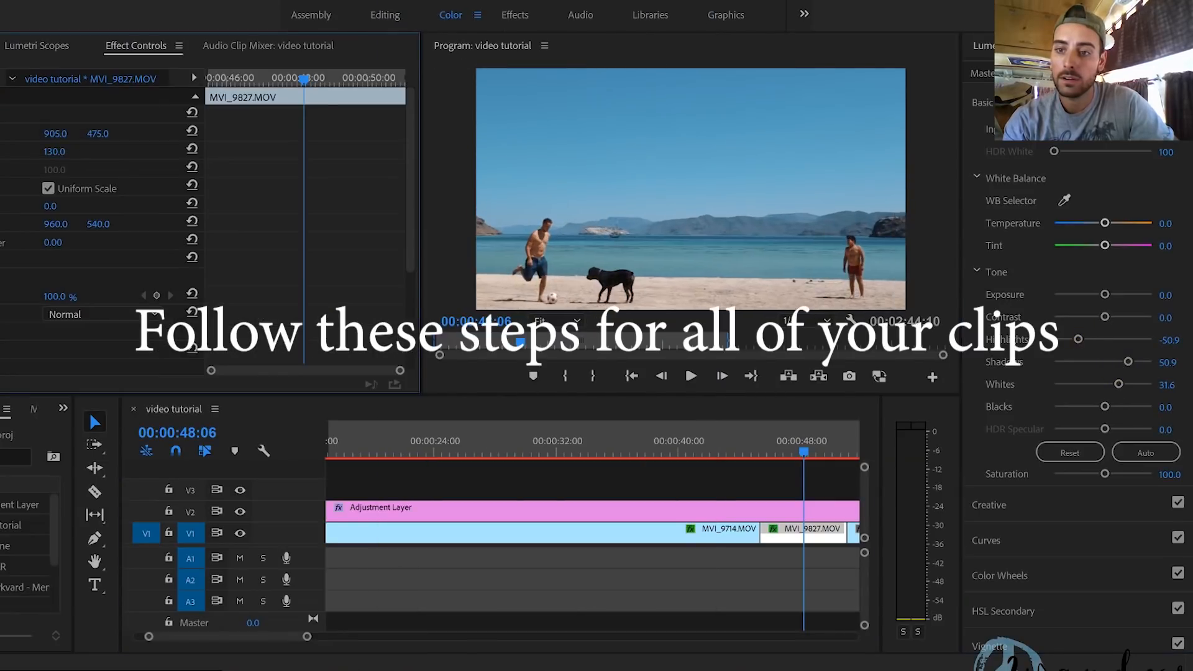
key("Down")
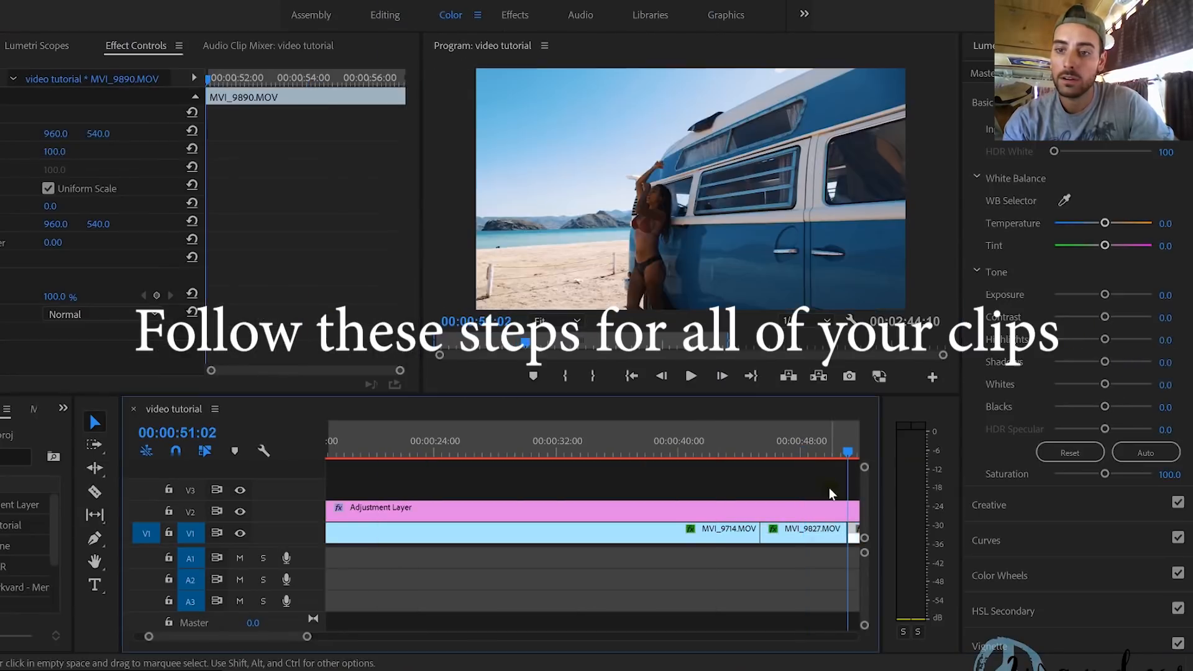
left_click(37, 45)
left_click(109, 44)
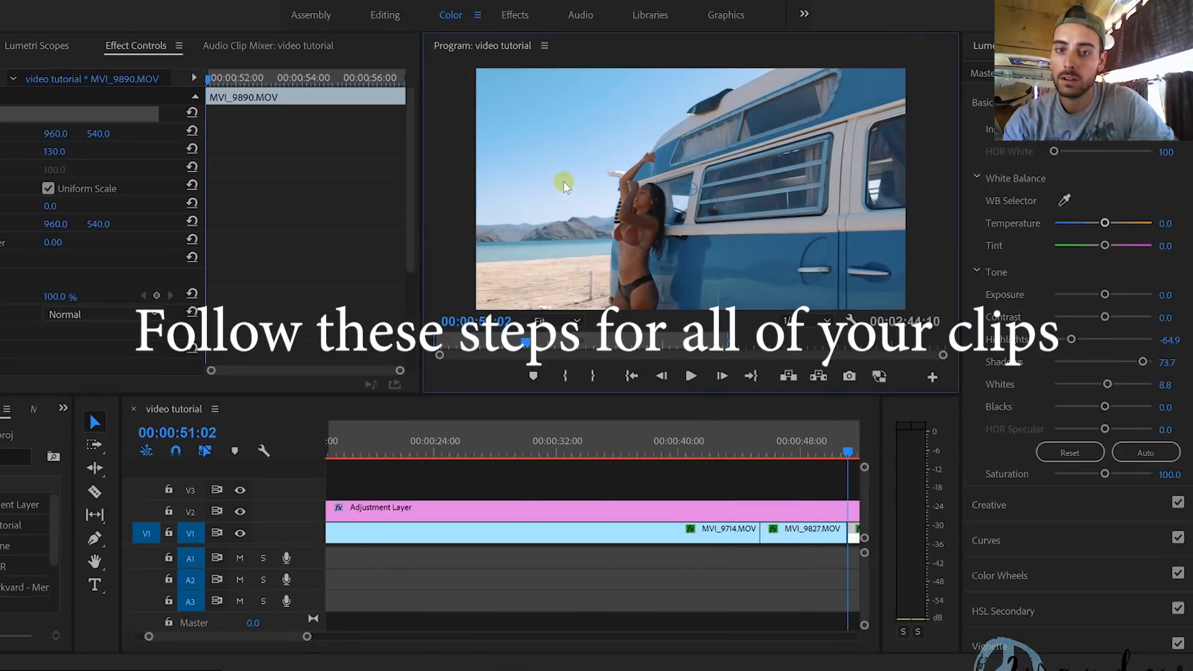
key("Down")
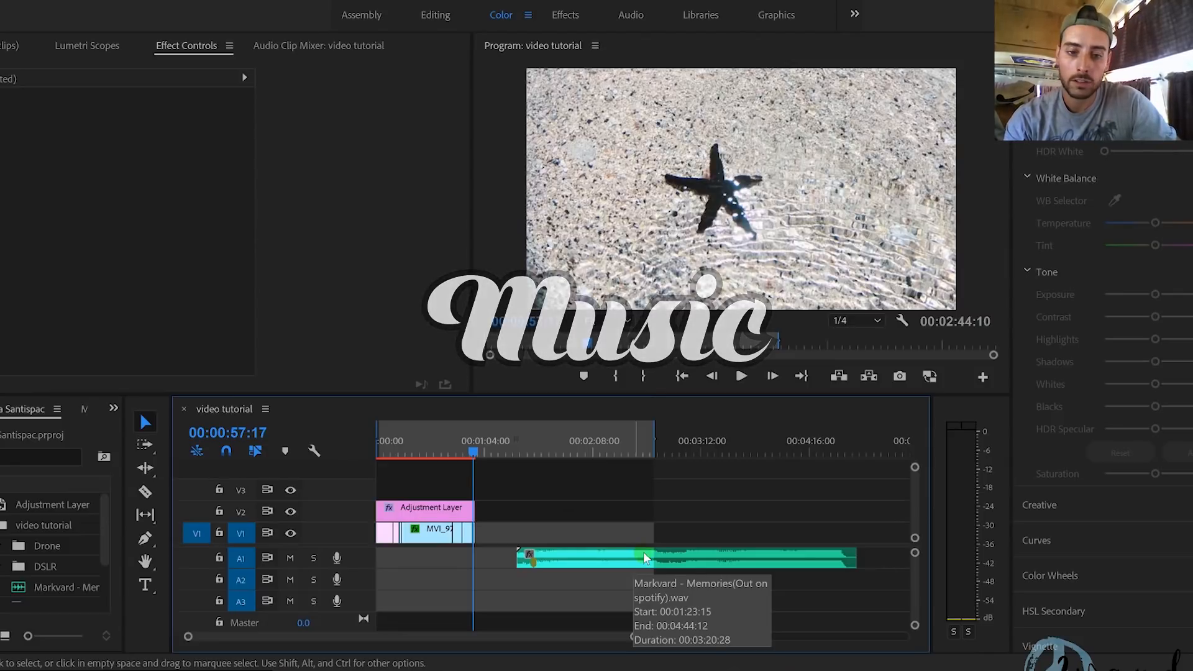
Cut the music clip at 00:01:50:26 and delete everything after the cut
key("Down")
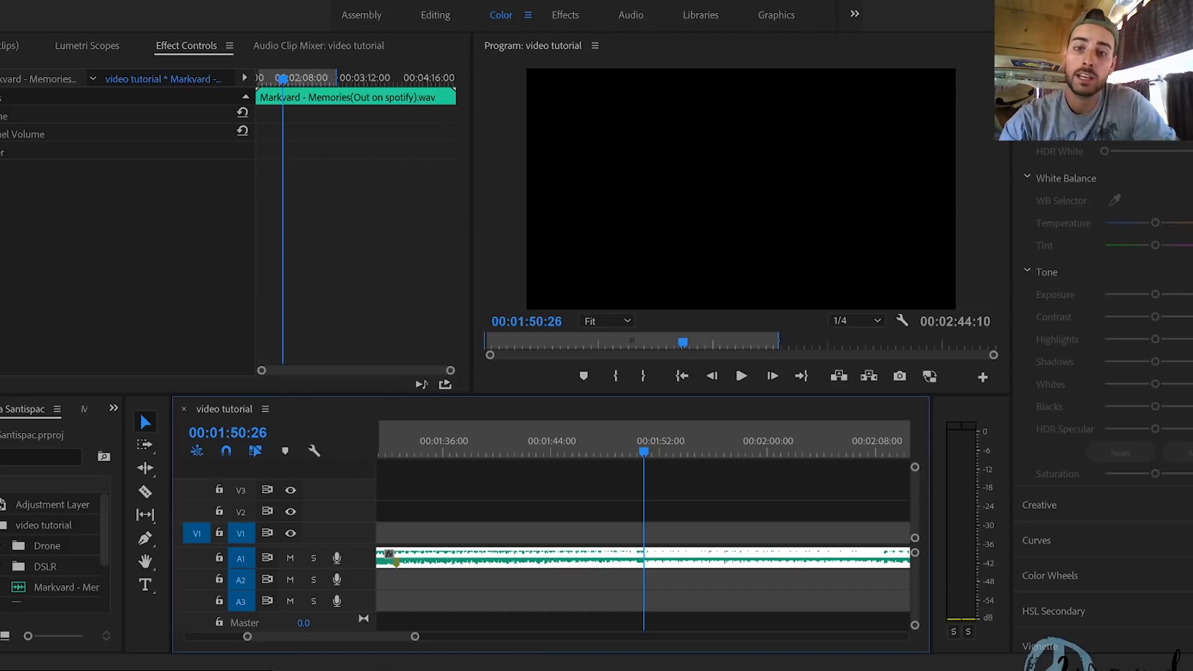
key("ctrl+k")
key("Delete")
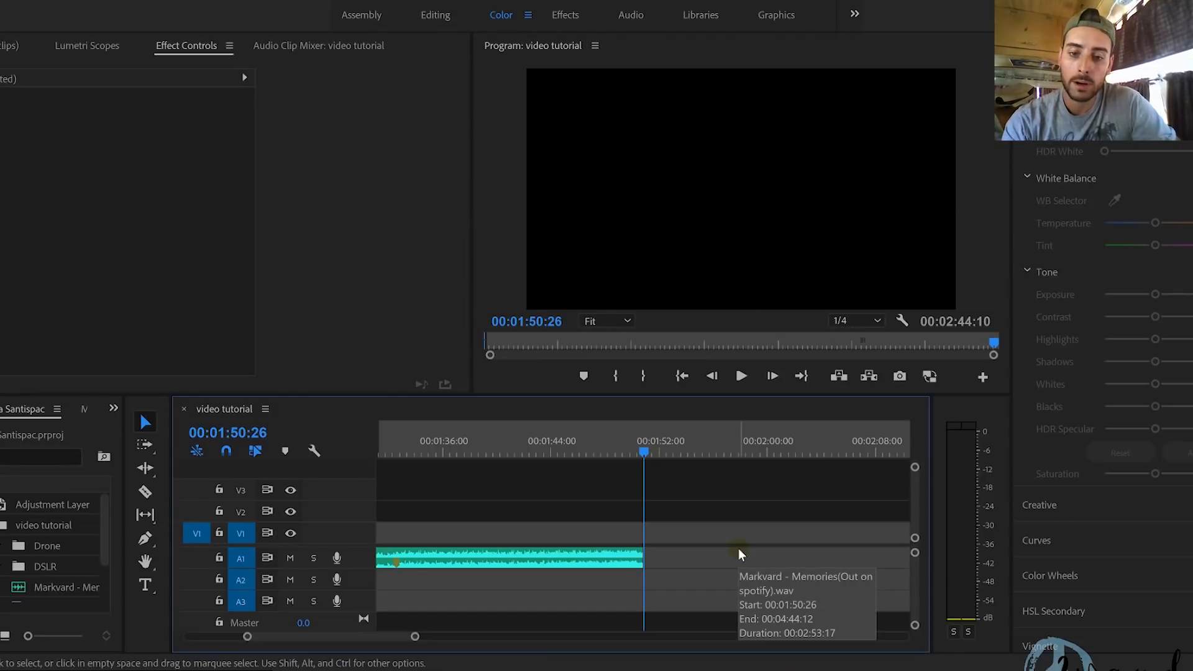
Trim the music clip's beginning to 00:01:31:06 and move the remaining piece to the start of the sequence
key("Up")
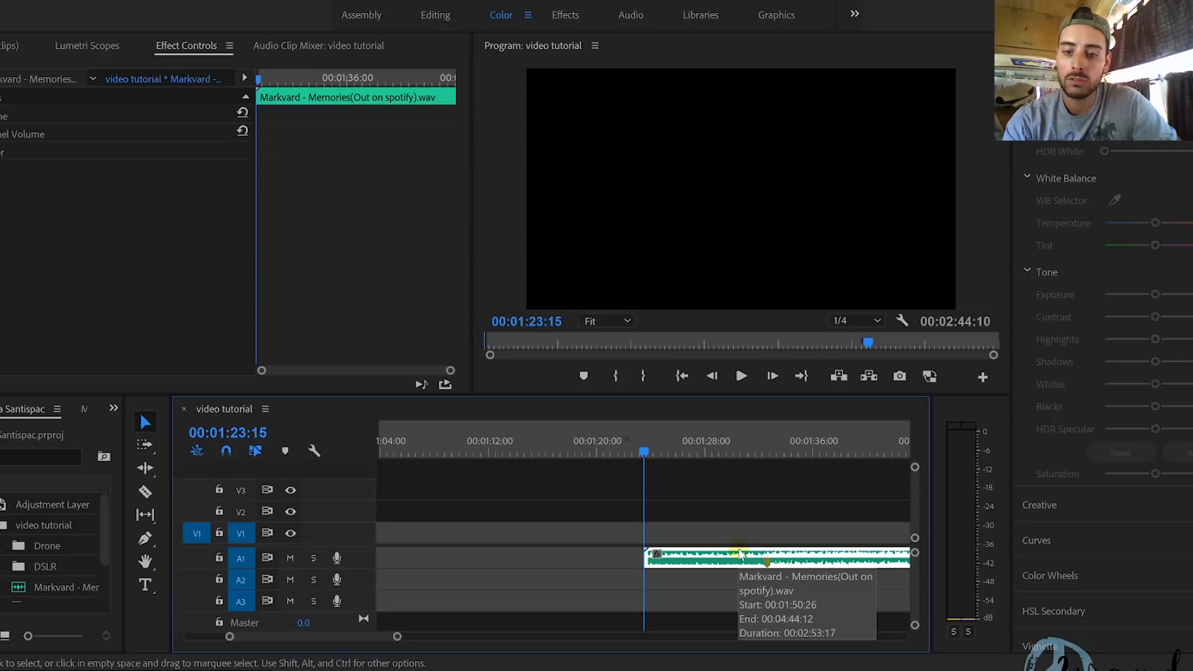
left_click_drag(646, 557, 752, 557)
key("minus")
key("minus")
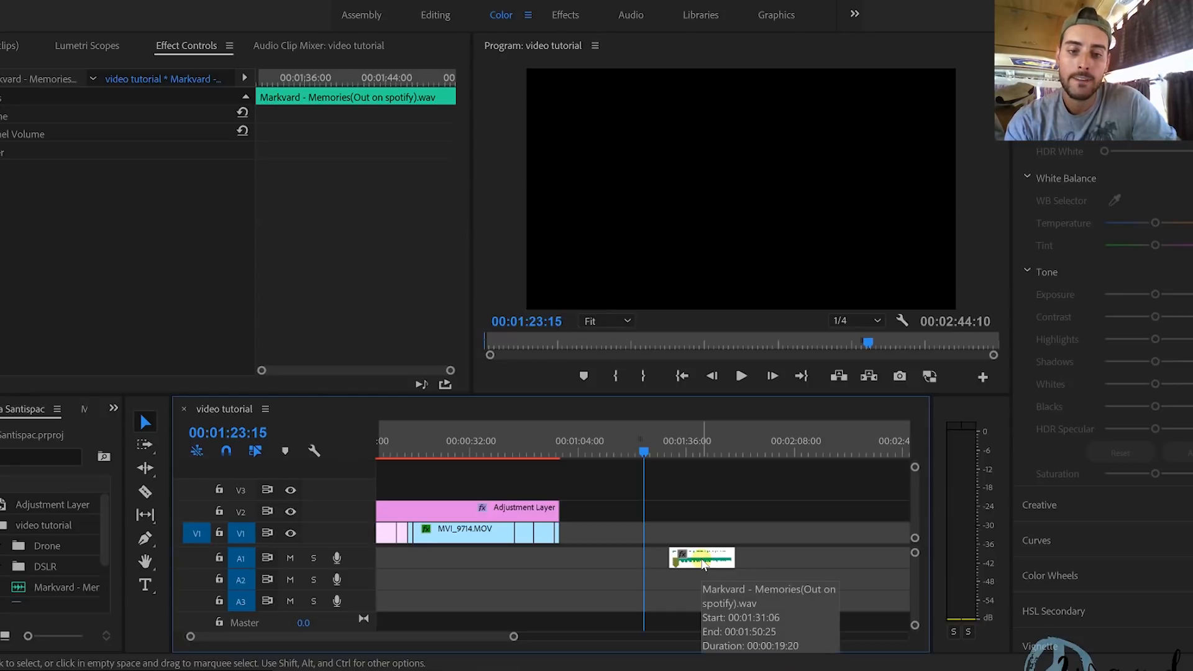
left_click_drag(695, 562, 443, 561)
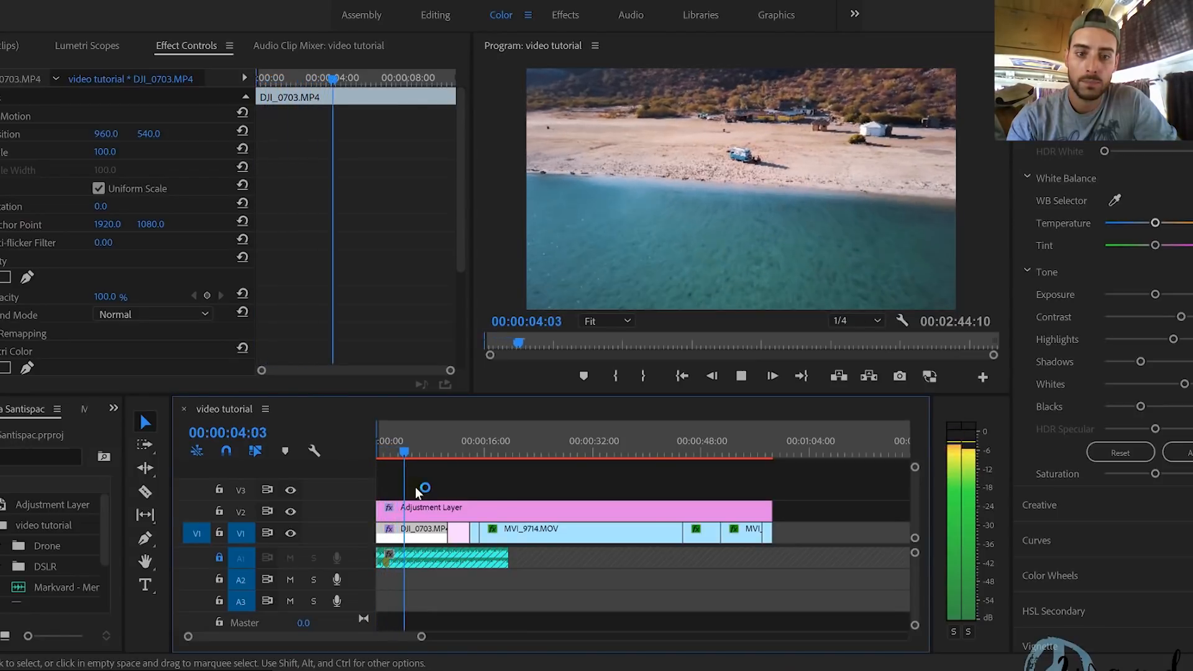
Stop playback and reverse the speed of the opening drone clip DJI_0703.MP4
key("space")
right_click(413, 534)
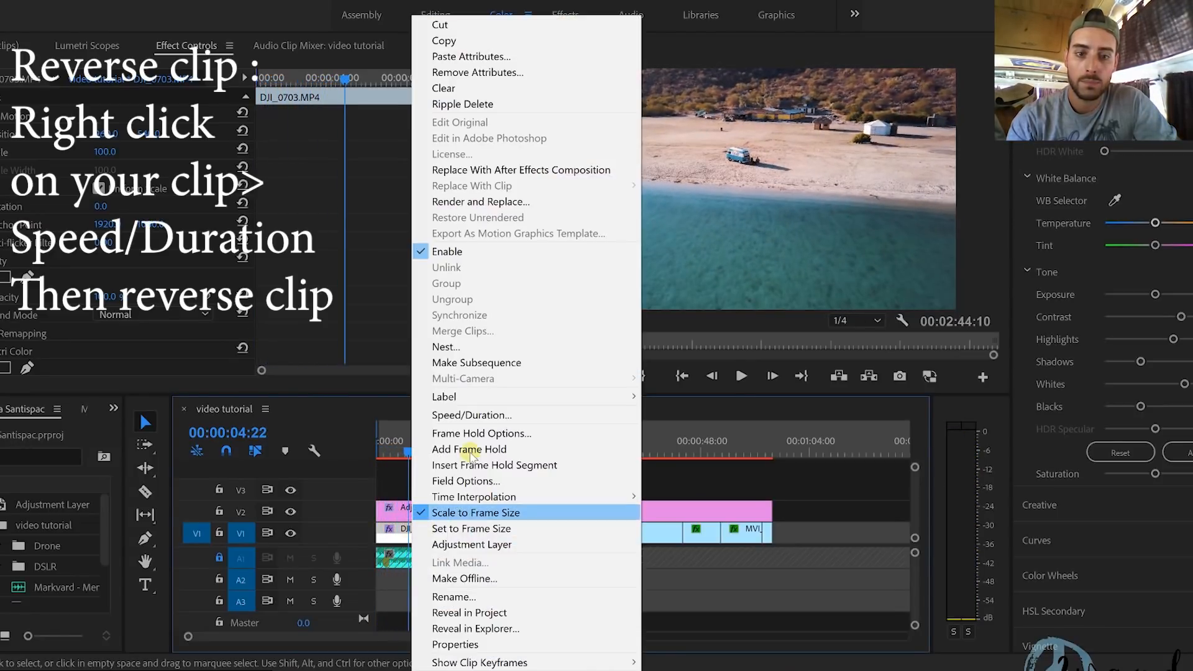
left_click(469, 415)
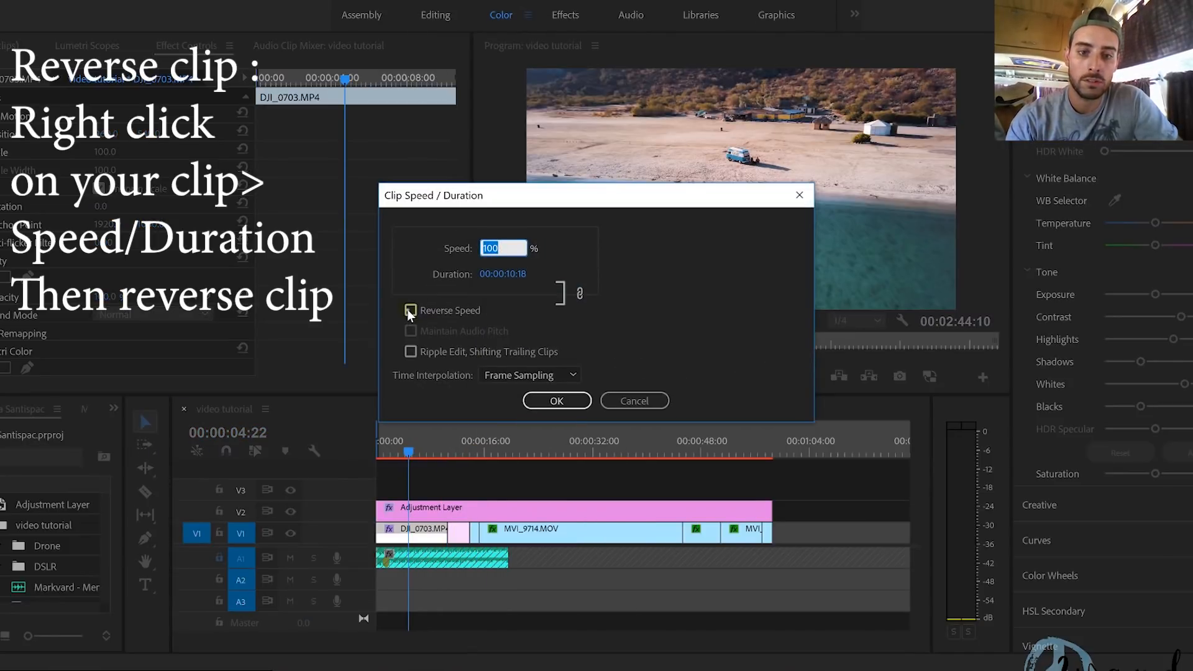
left_click(410, 311)
left_click(573, 401)
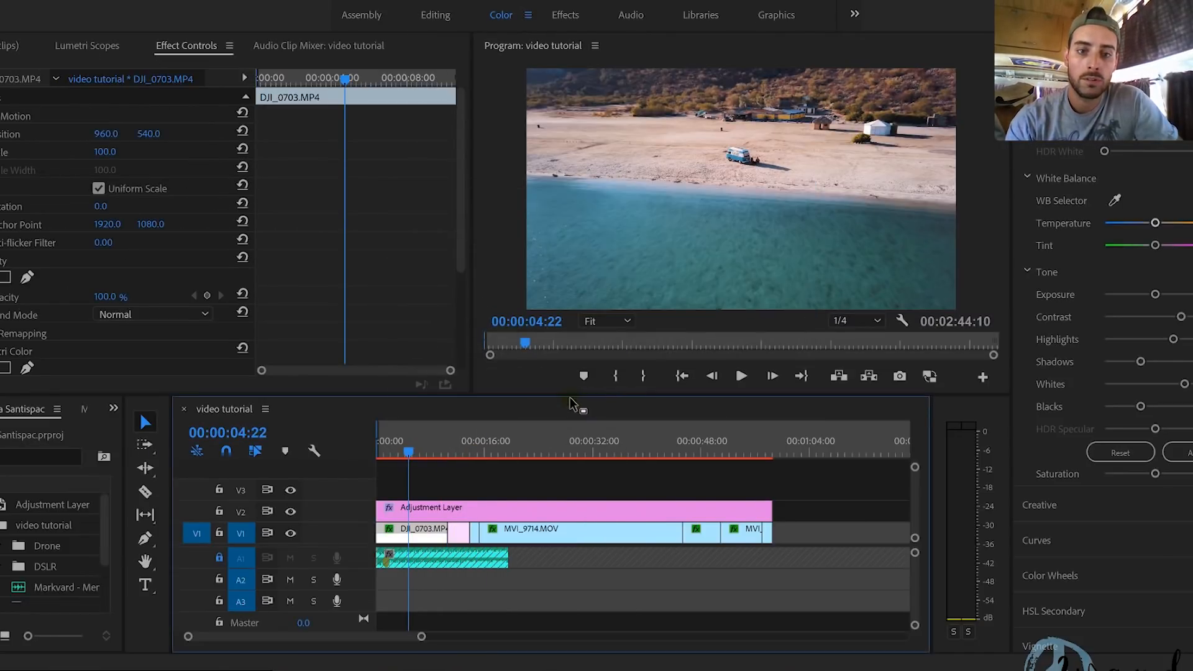
Enlarge the V1 track, show the nested drone clip's time remapping and ramp its speed up toward the 00:00:05:13 beat
double_click(362, 529)
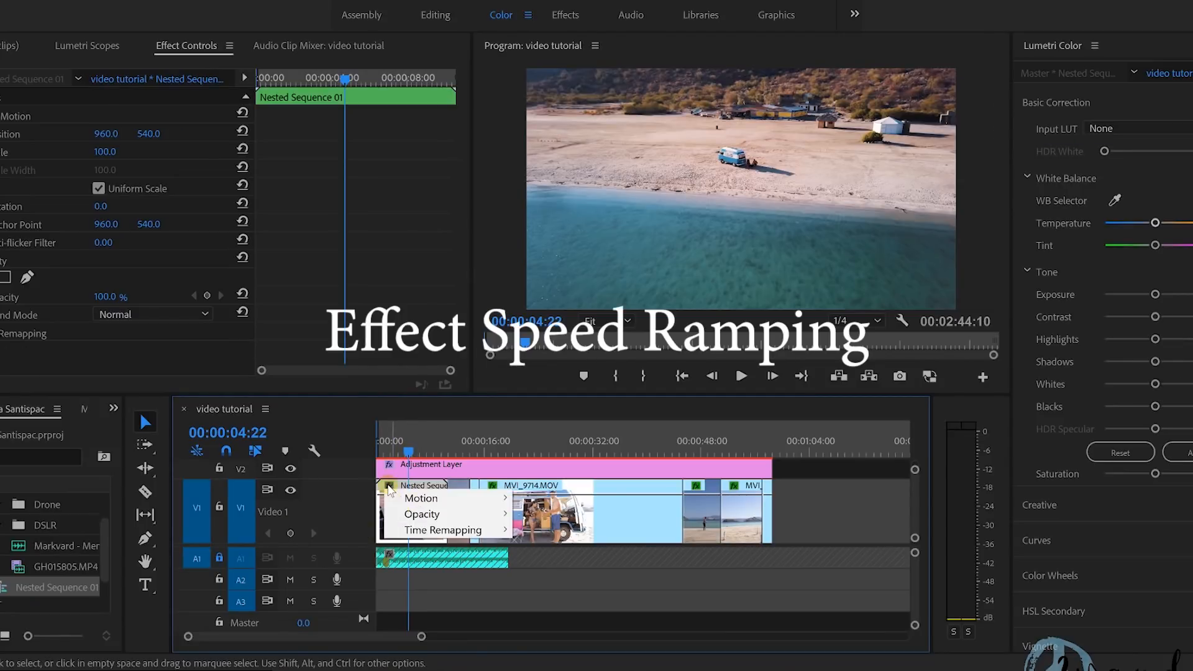
left_click(429, 530)
key("equal")
key("equal")
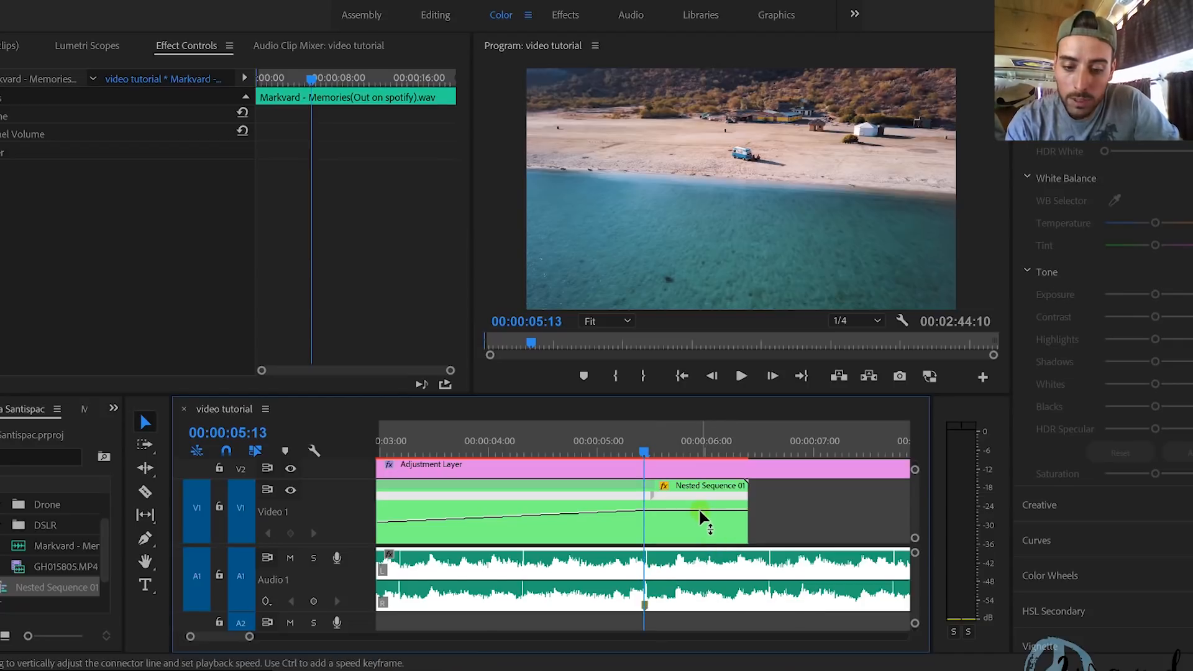
left_click_drag(698, 509, 668, 514)
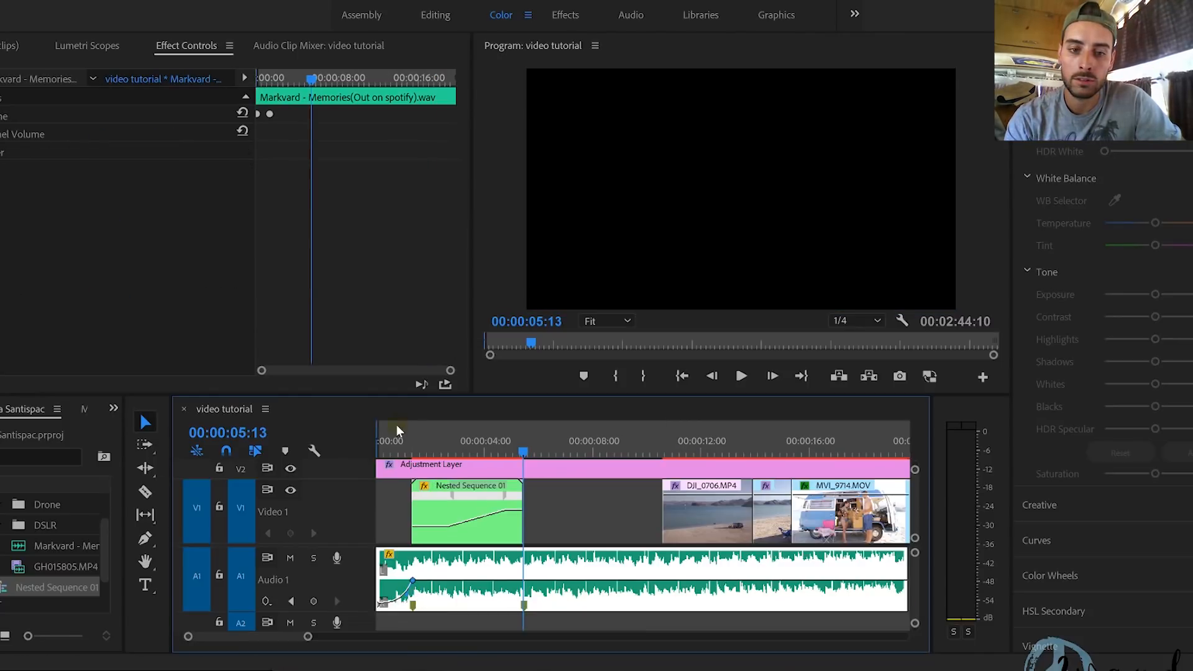
Preview the ramp, close the gap before DJI_0706.MP4, and speed that clip up to 123.46% so it meets MVI_9700.MOV at 00:00:07:22
left_click(378, 440)
key("space")
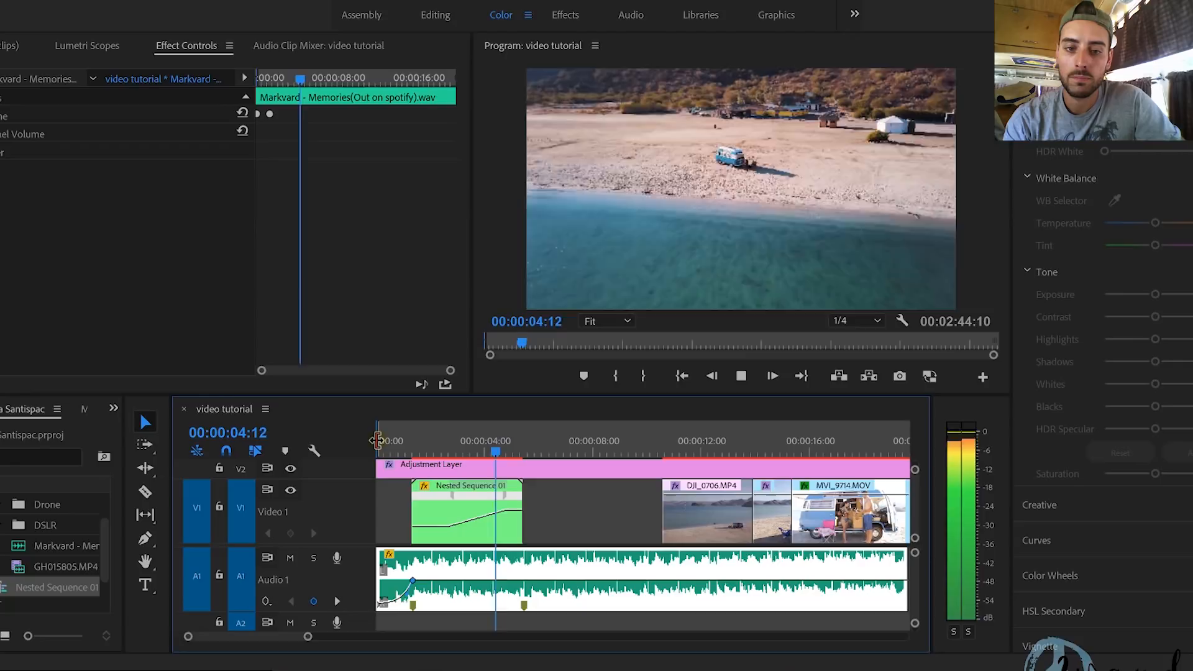
left_click(609, 522)
key("Delete")
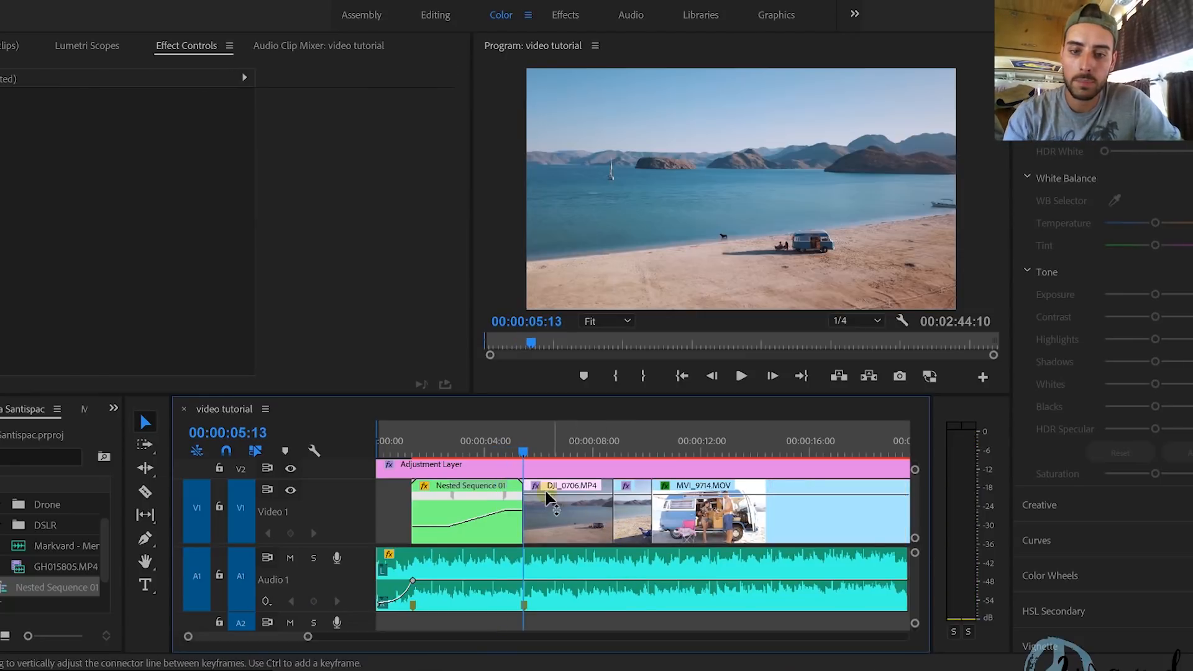
left_click(660, 525)
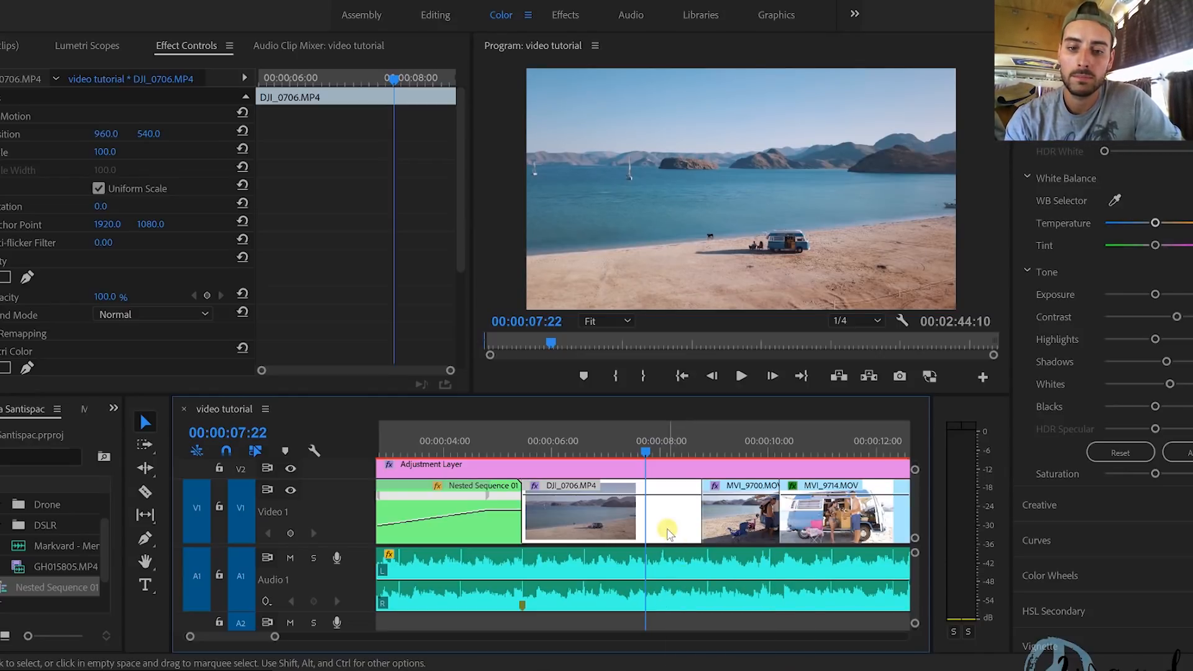
key("Delete")
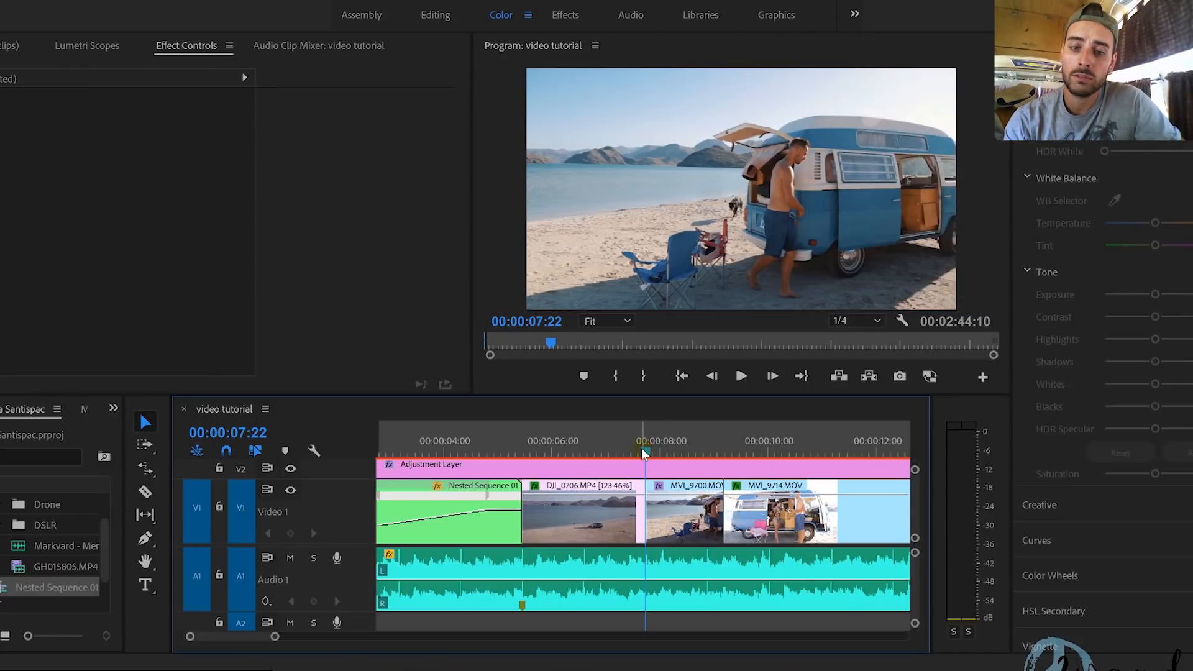
Play the music around MVI_9700.MOV to find the beat and trim the clip's end to 00:00:08:26
left_click_drag(646, 453, 662, 449)
key("Up")
key("Left")
key("=")
key("=")
key("=")
left_click(535, 442)
key("space")
key("-")
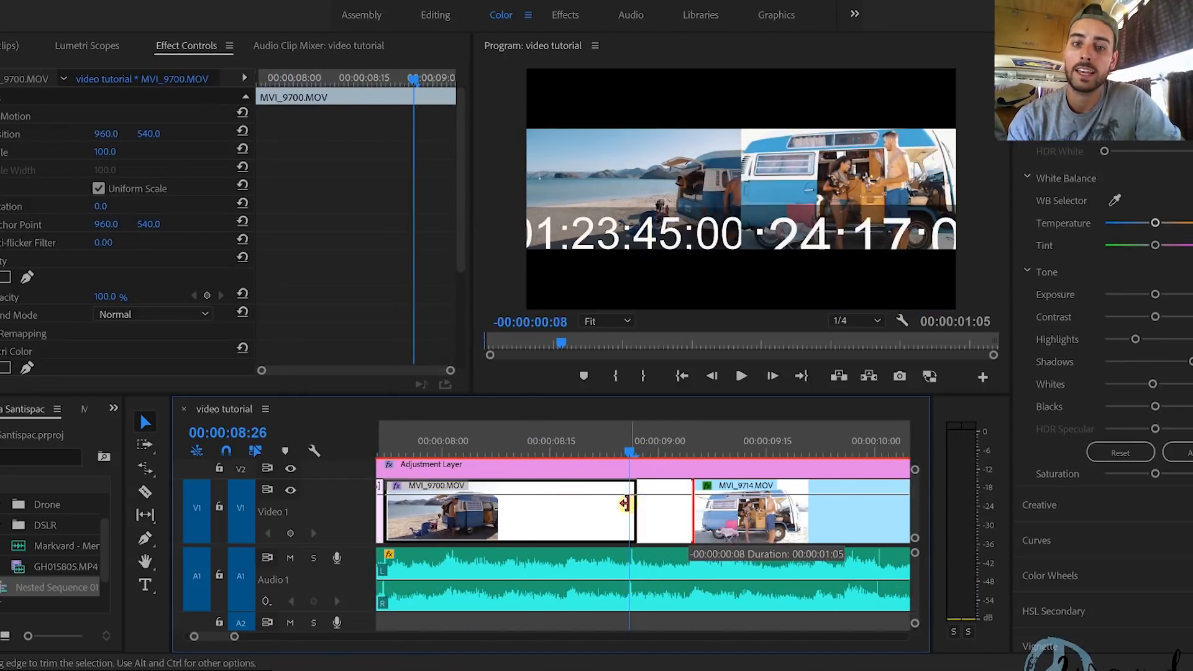
key("space")
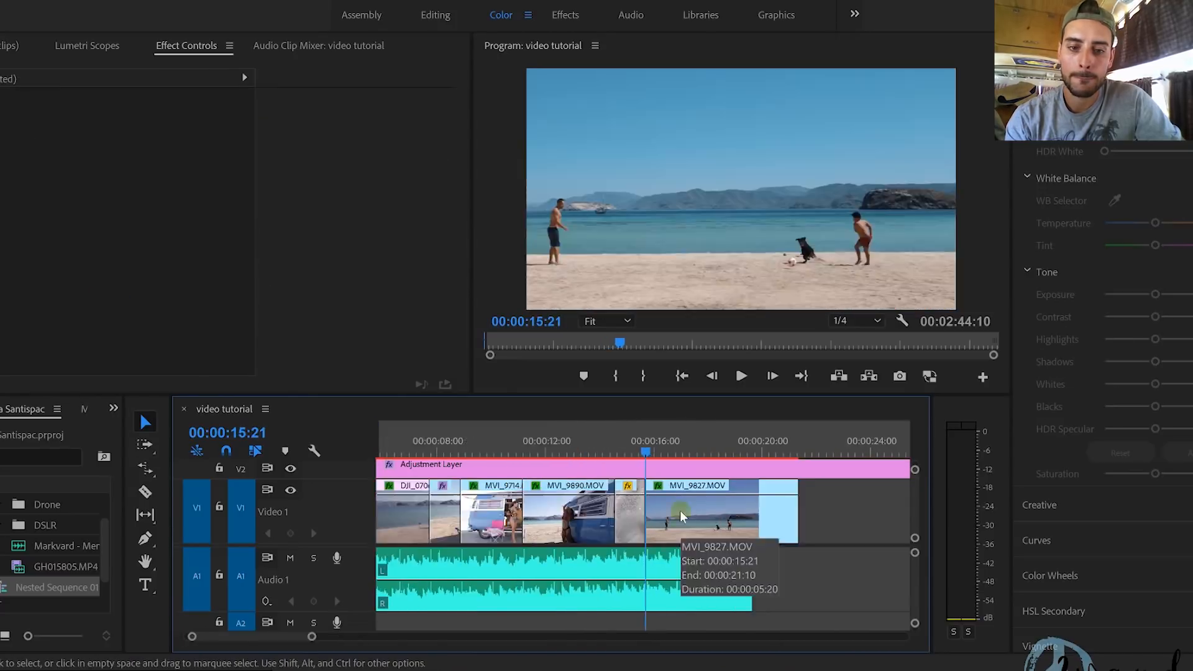
Mark the in point at the sequence start and the out point at 00:00:19:00, and render that range
left_click(424, 562)
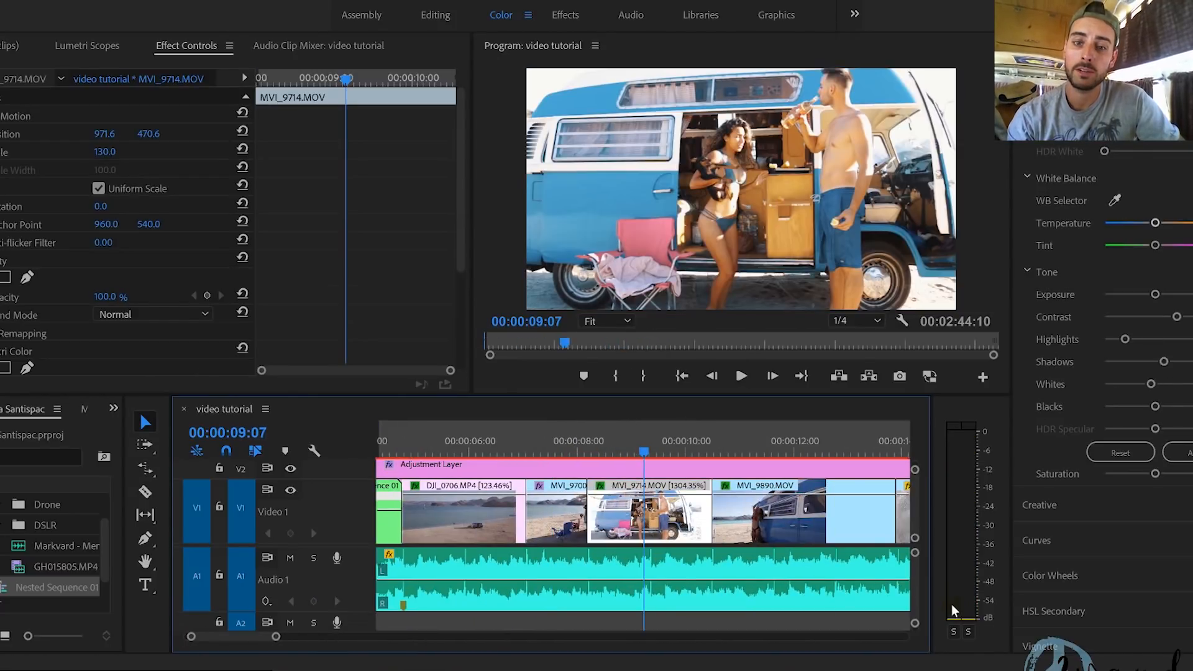
key("minus")
key("minus")
key("minus")
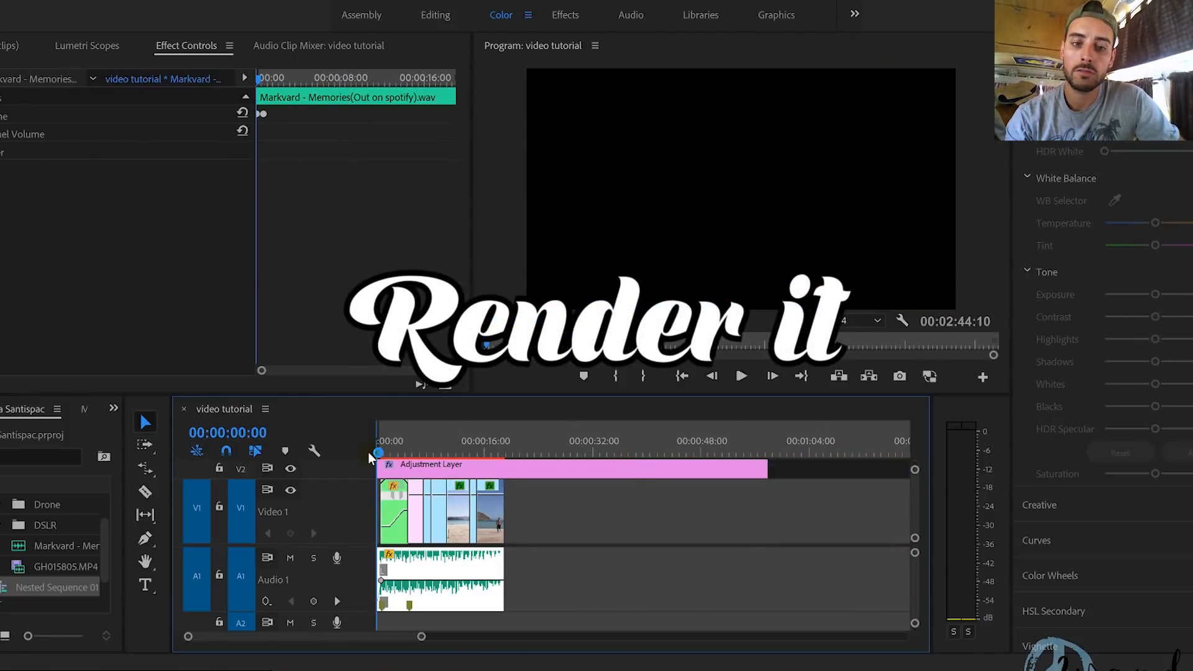
left_click_drag(378, 448, 510, 446)
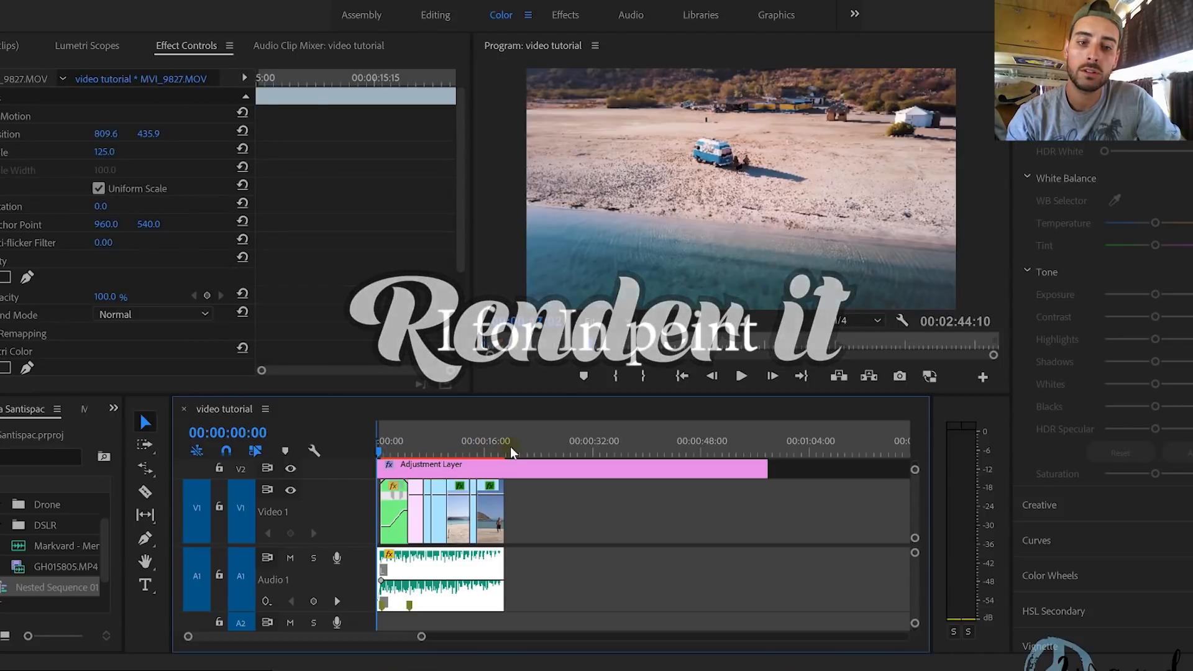
left_click(510, 446)
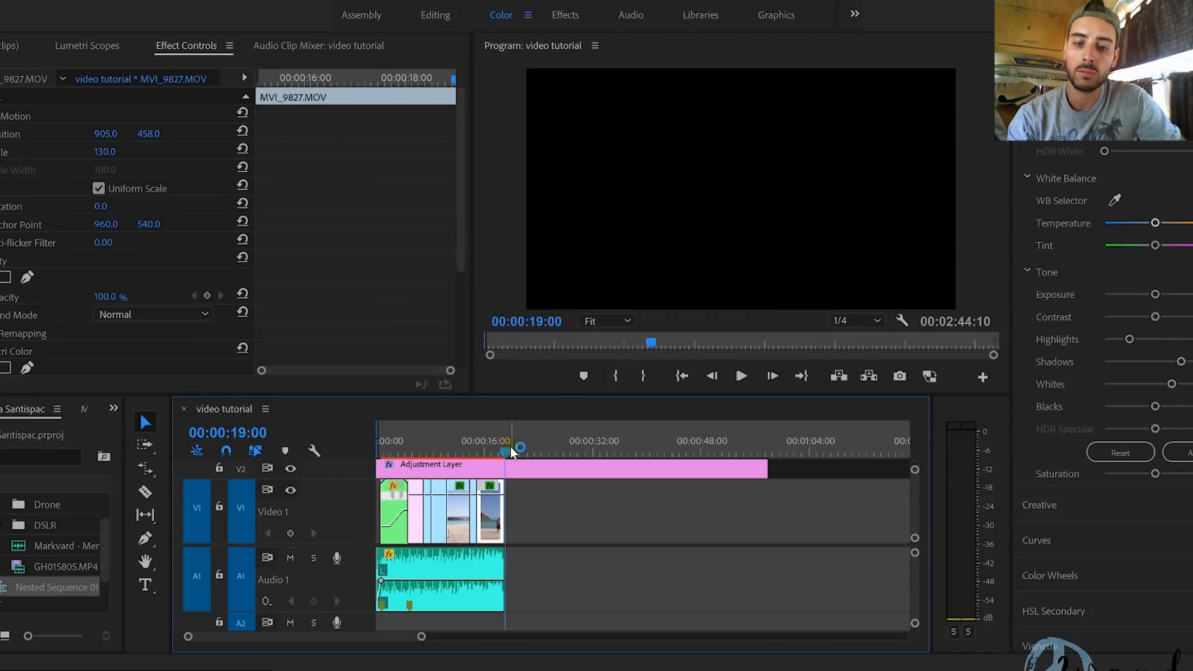
key("o")
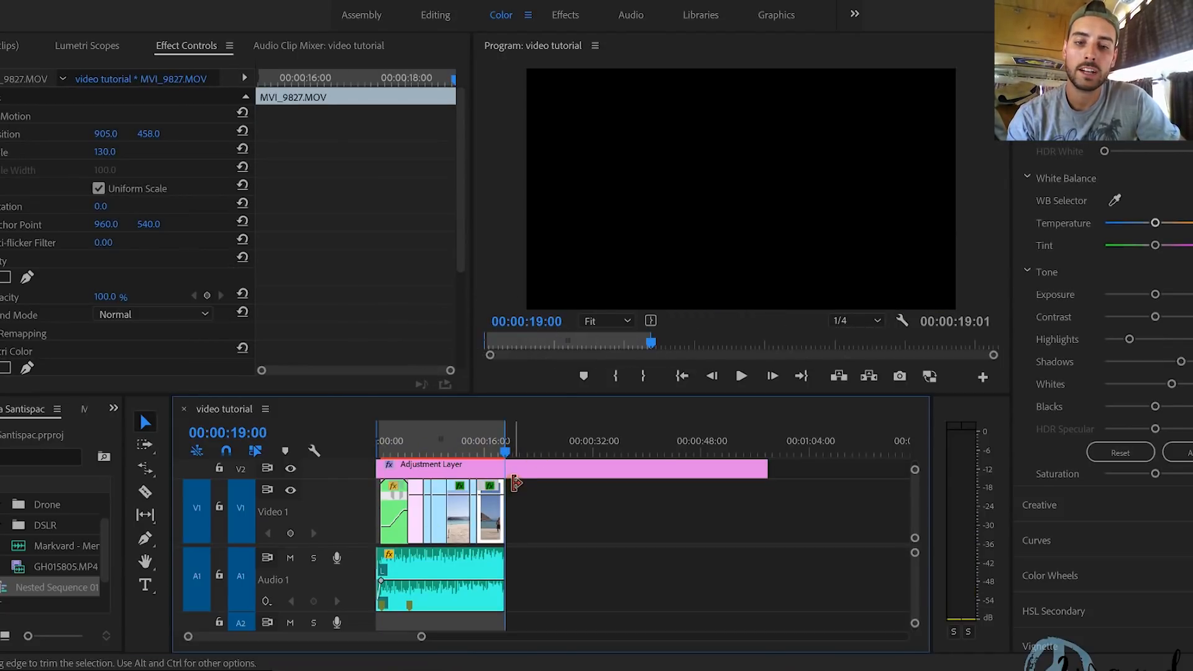
key("Return")
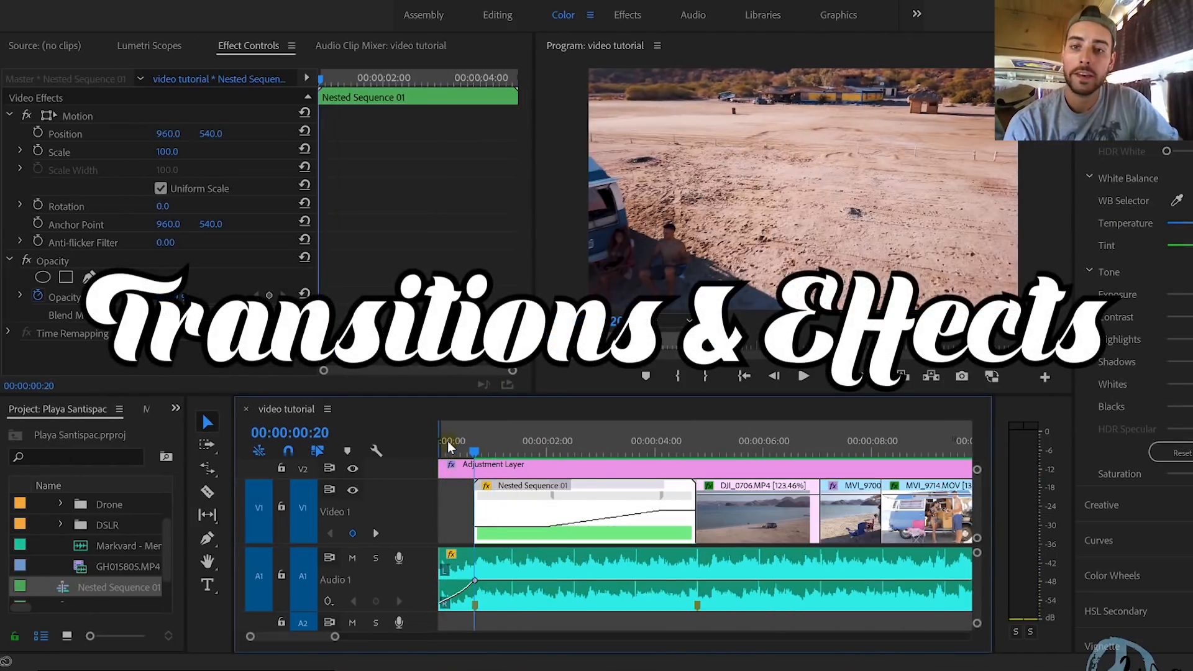
left_click(501, 514)
right_click(501, 514)
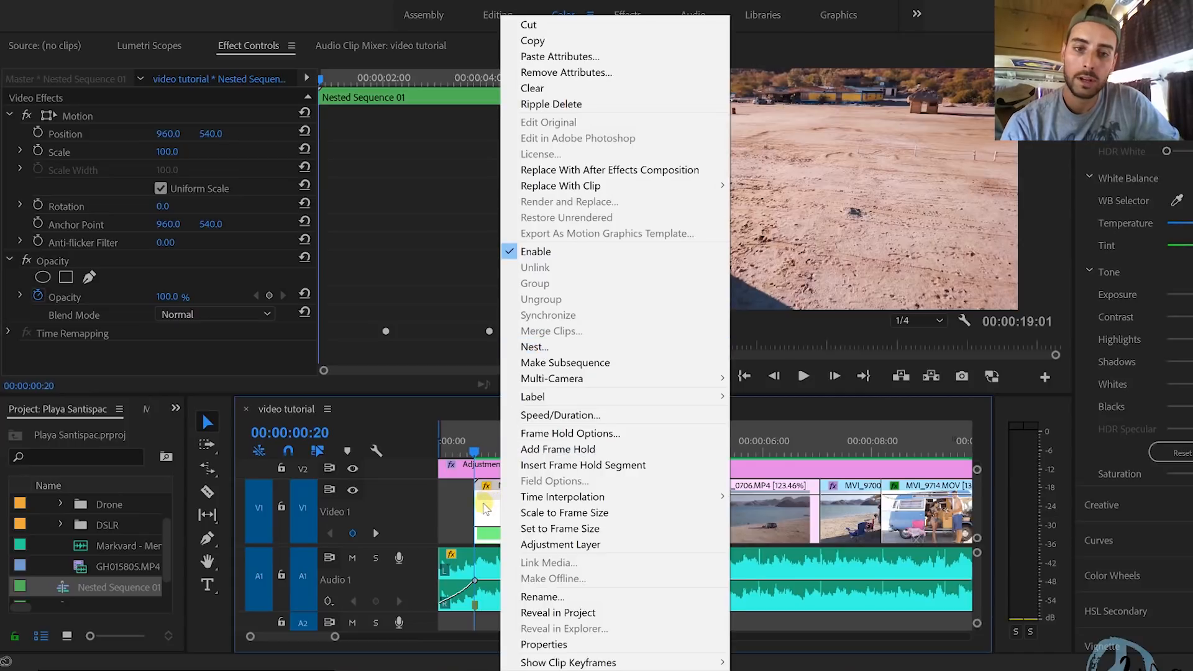
left_click(513, 517)
left_click(513, 518)
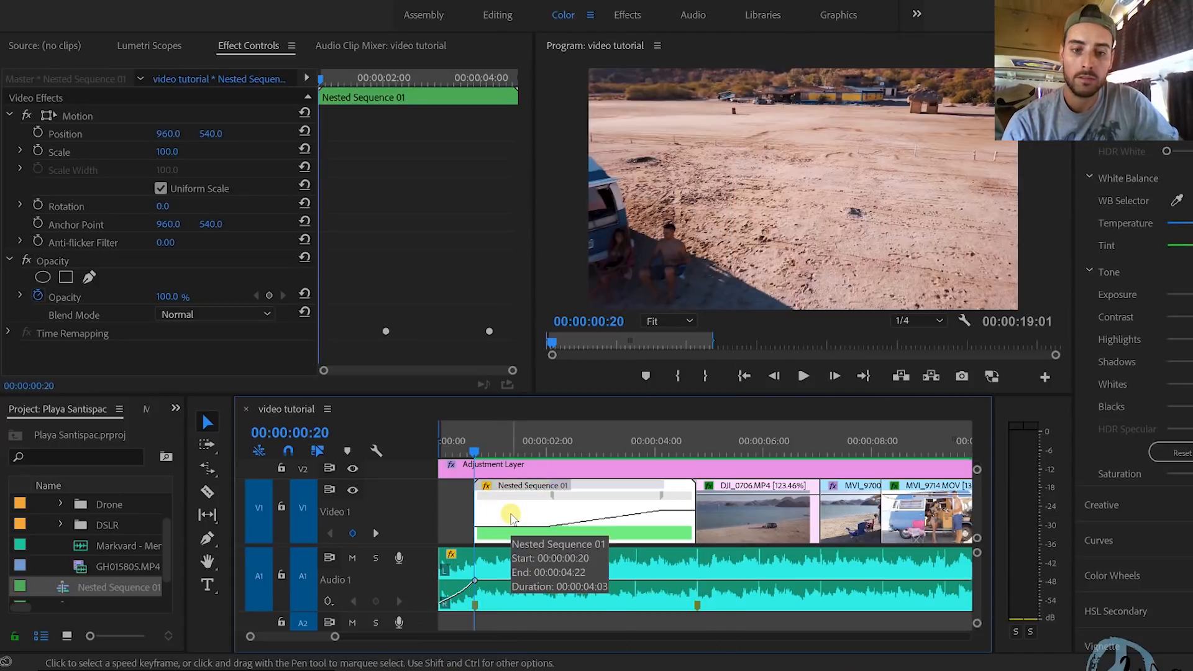
Find Cross Dissolve among the dissolve video transitions and apply it to the start of the nested drone clip at 00:00:00:20
left_click(176, 410)
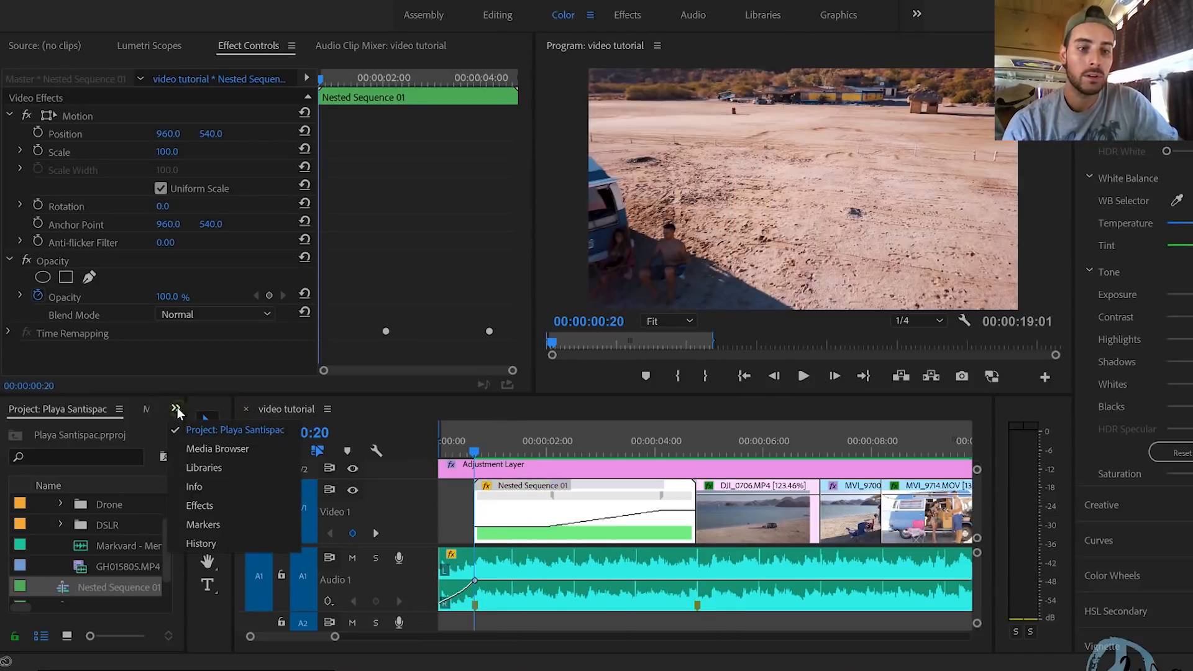
left_click(200, 505)
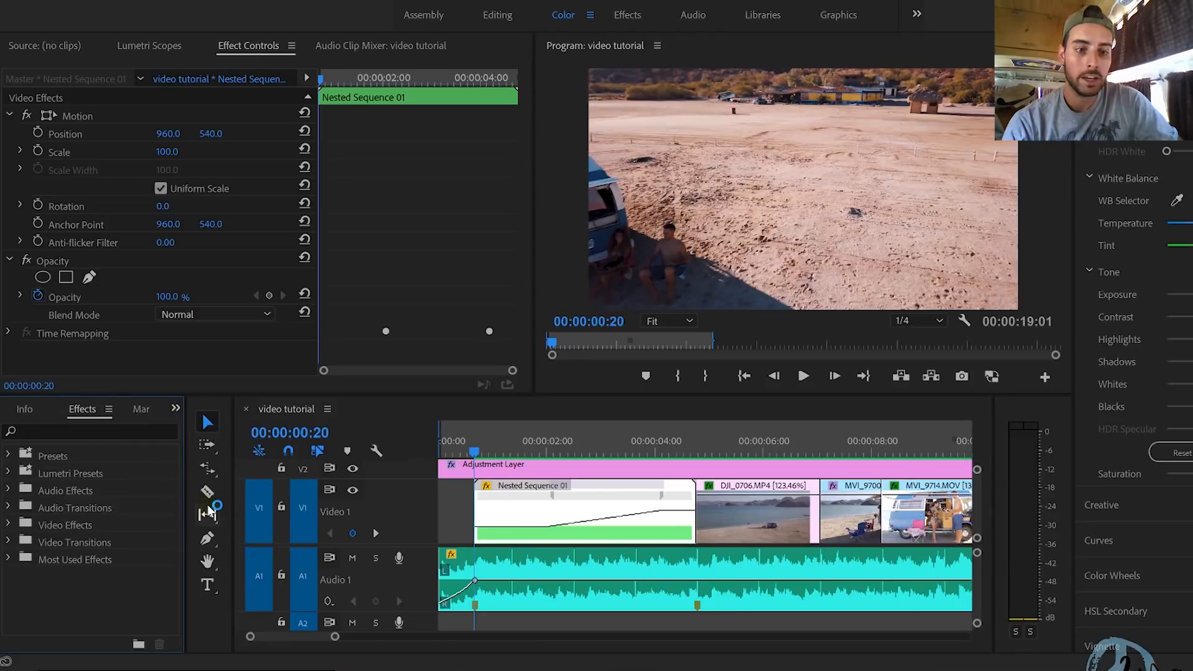
left_click(8, 543)
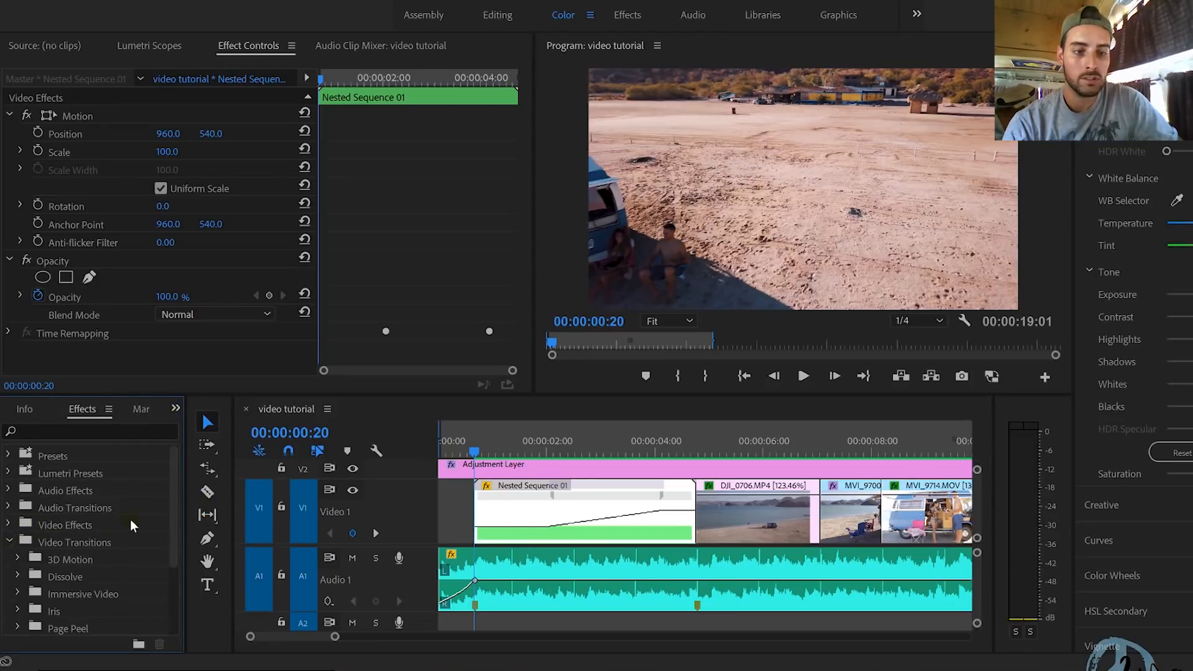
scroll(177, 507, "down", 2)
scroll(177, 506, "down", 3)
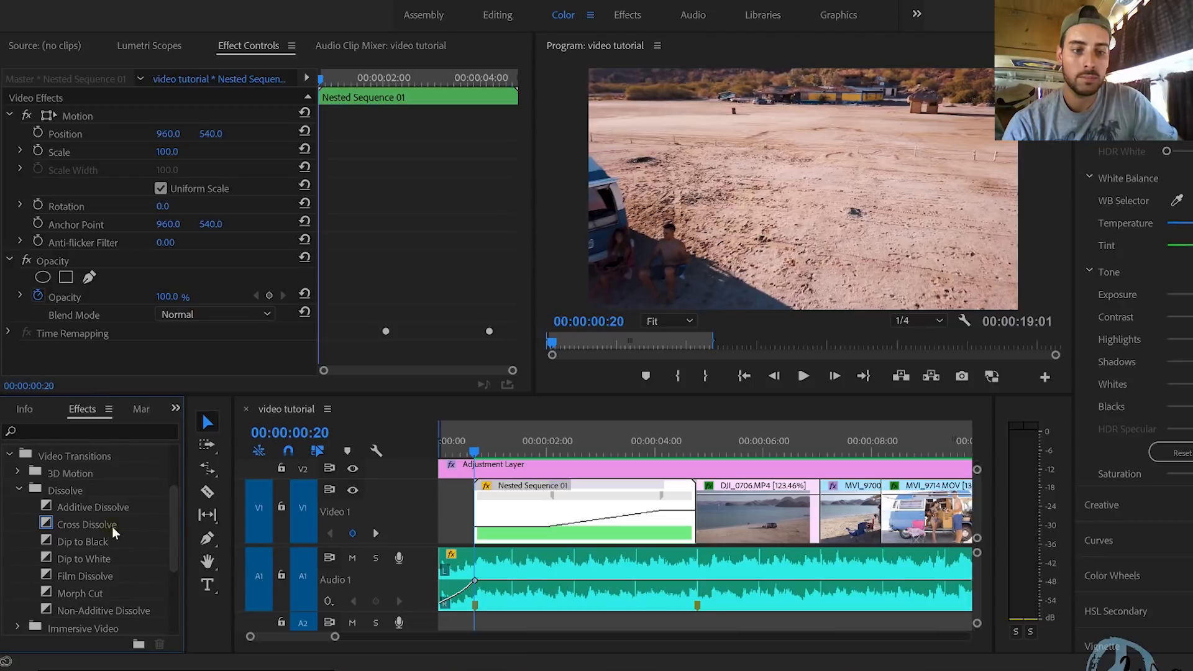
left_click_drag(87, 524, 475, 509)
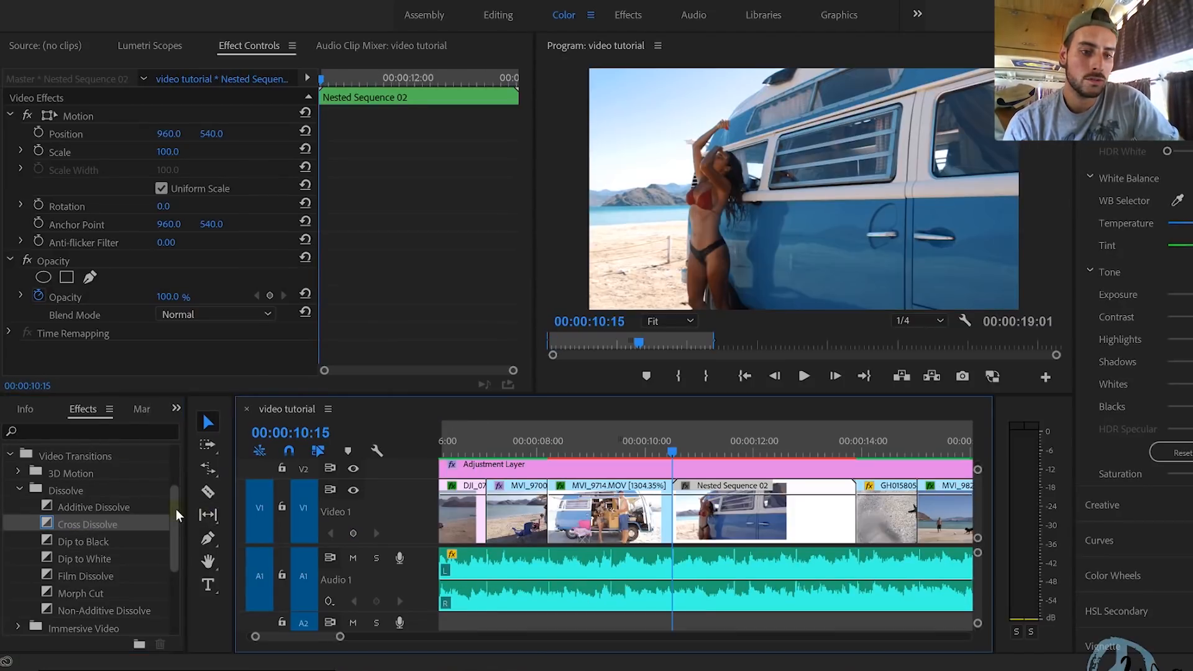
Search the effects for "warp" and apply Warp Stabilizer VFX to Nested Sequence 02
left_click(10, 456)
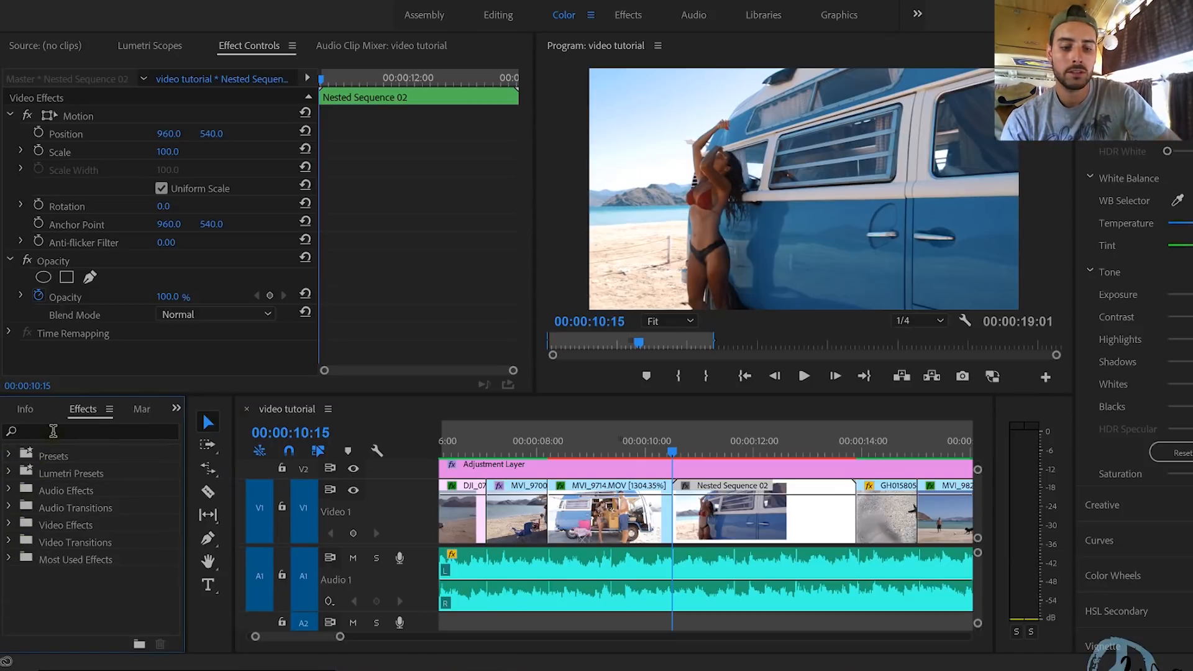
left_click(52, 432)
type("warp")
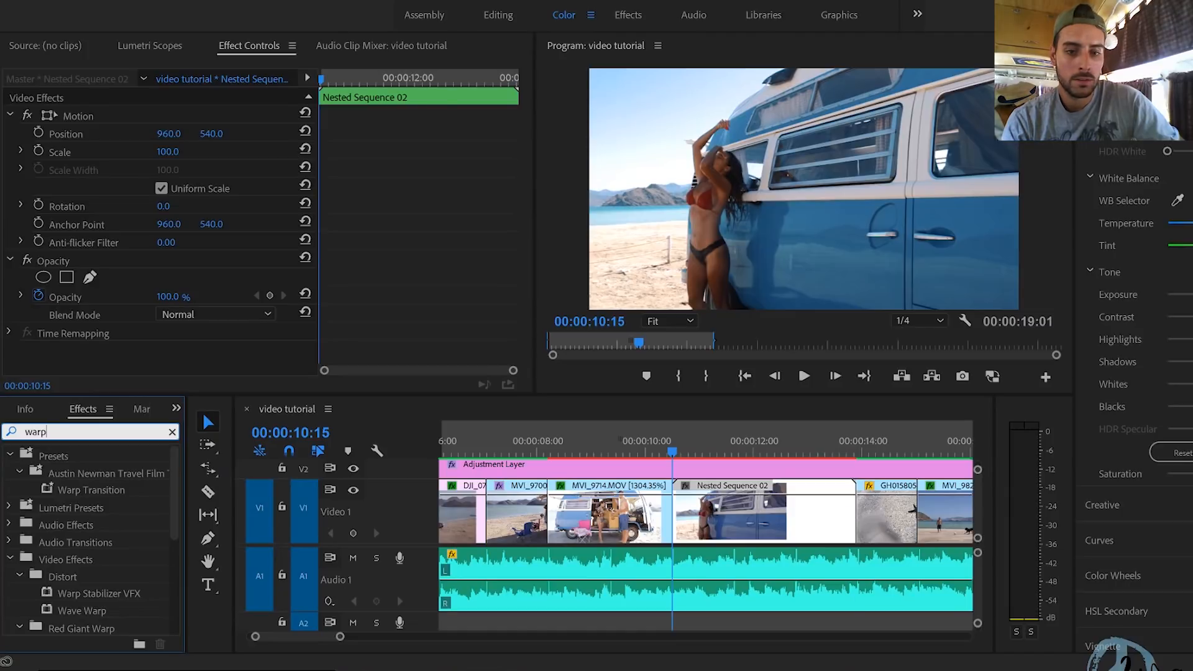
left_click_drag(99, 594, 764, 511)
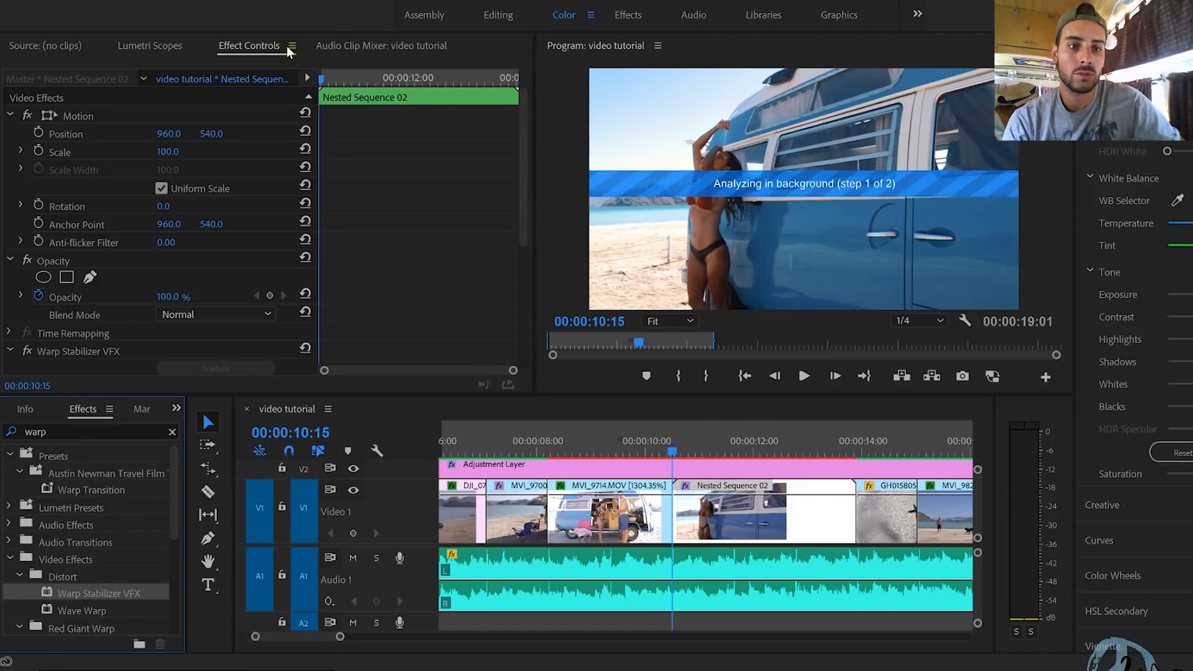
Set the Warp Stabilizer smoothness of Nested Sequence 02 to 15%
scroll(166, 282, "down", 4)
left_click(165, 273)
type("15")
key("Return")
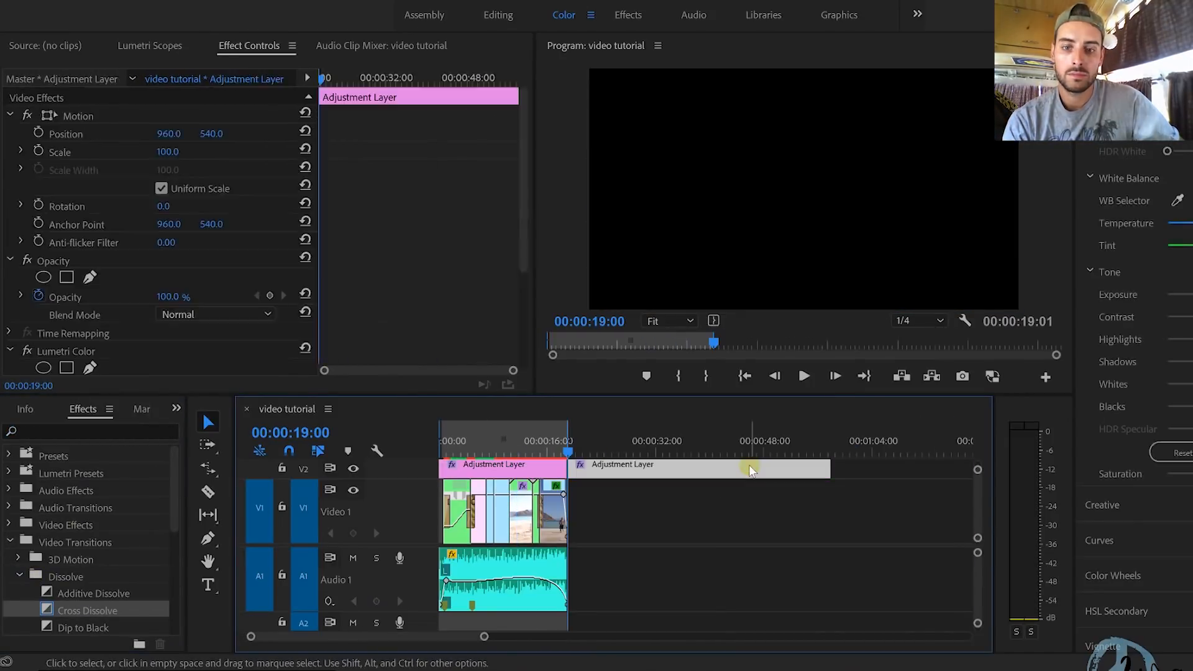
Remove the leftover adjustment layer piece after 00:00:19:00 and render the video previews of the sequence
left_click(715, 509)
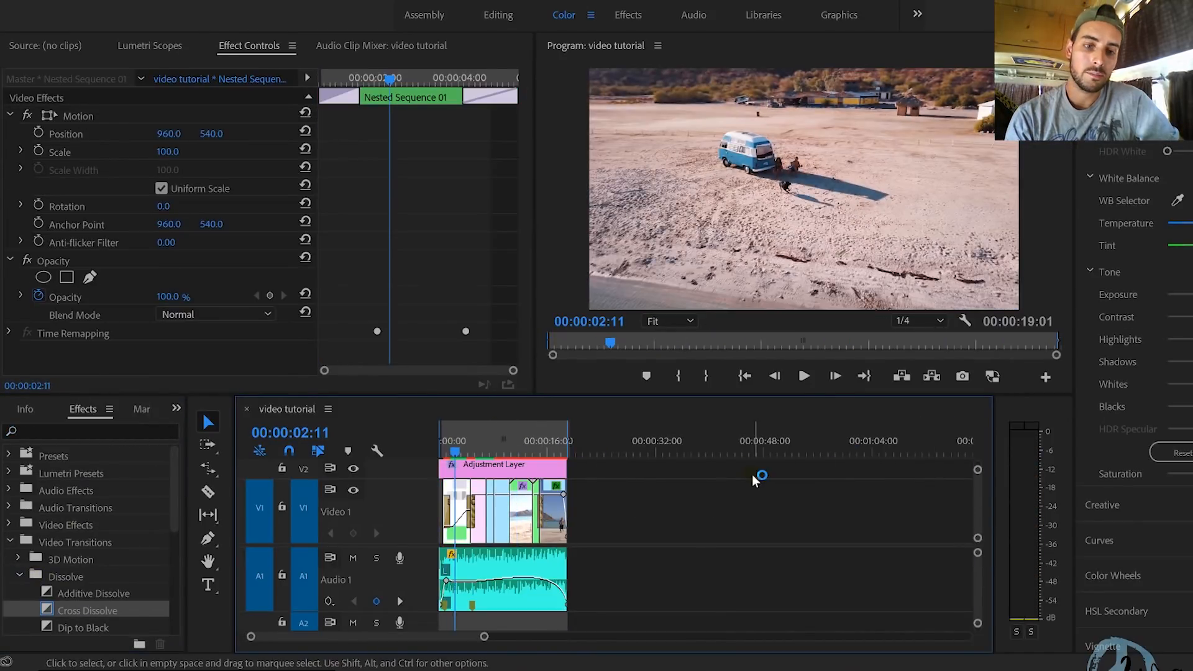
key("Return")
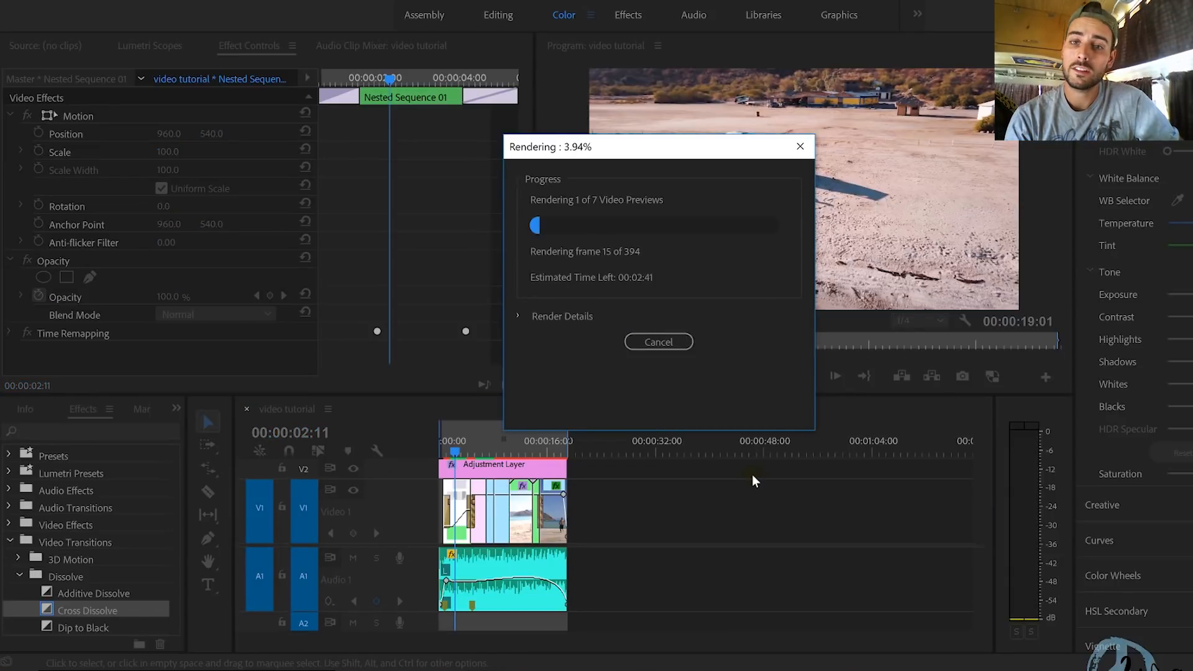